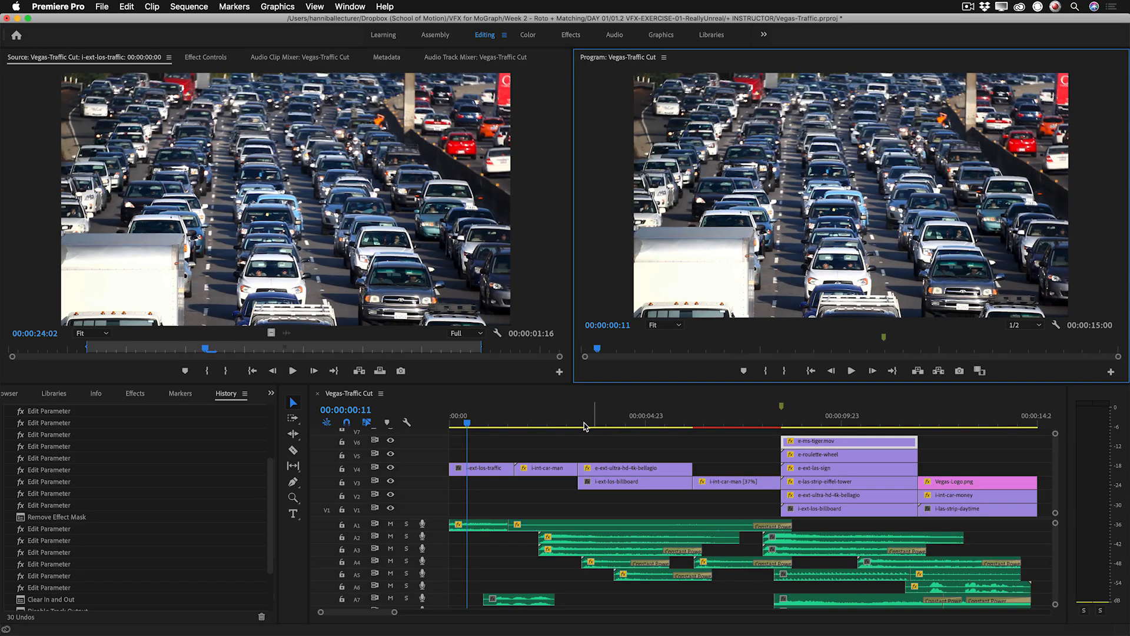
Review the traffic, driver and billboard shots in the first half of the Vegas-Traffic Cut sequence.
left_click(465, 423)
left_click(465, 423)
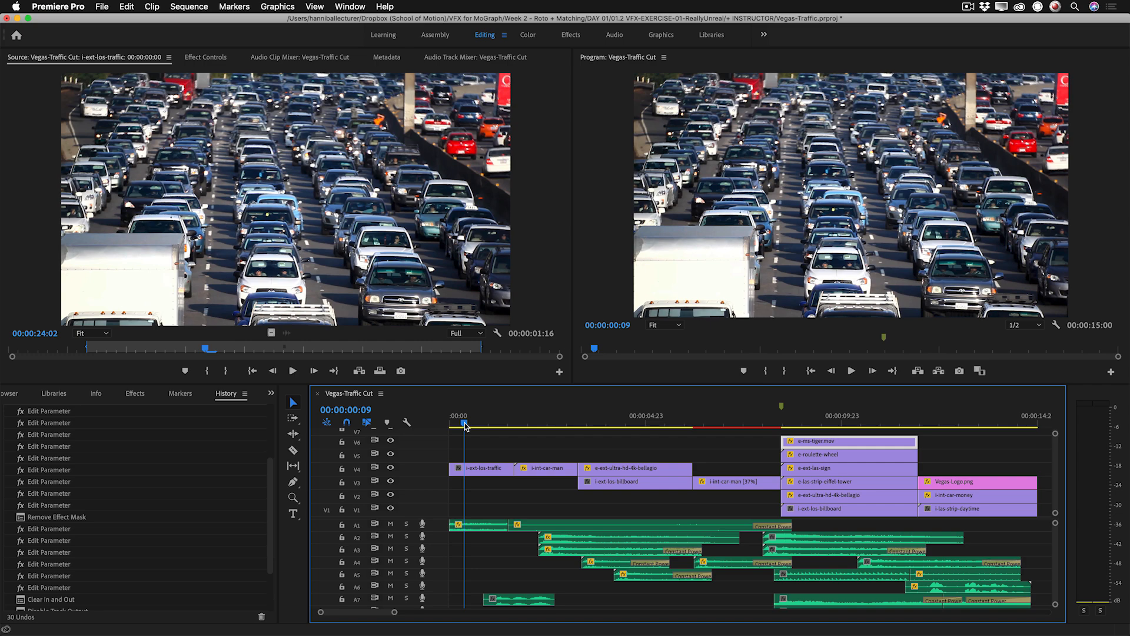
key("shift+Right")
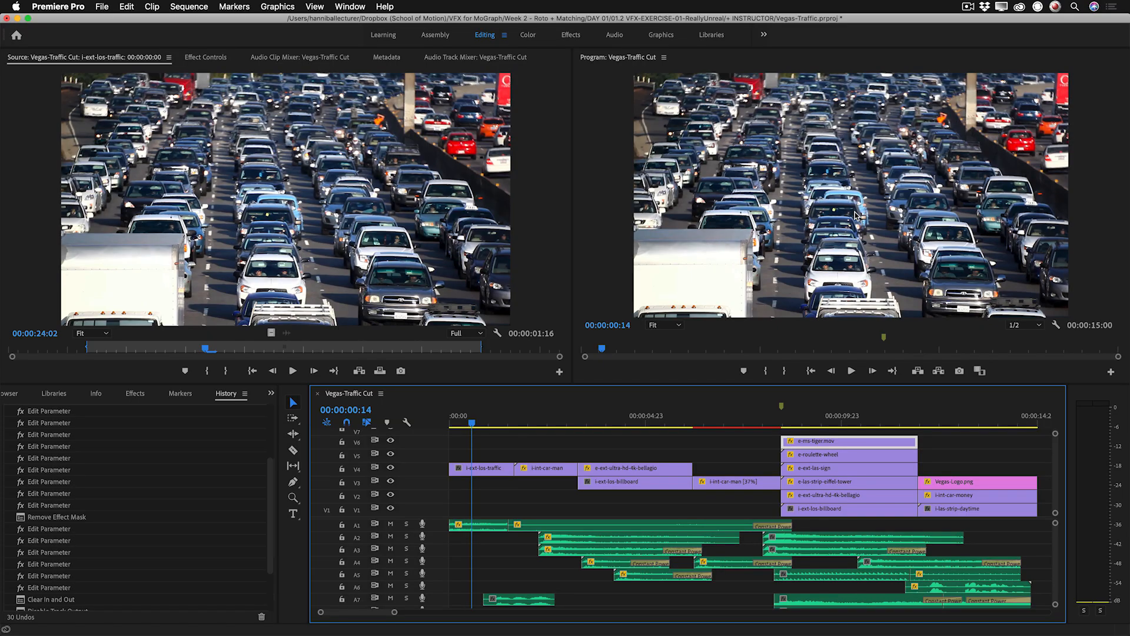
left_click(543, 426)
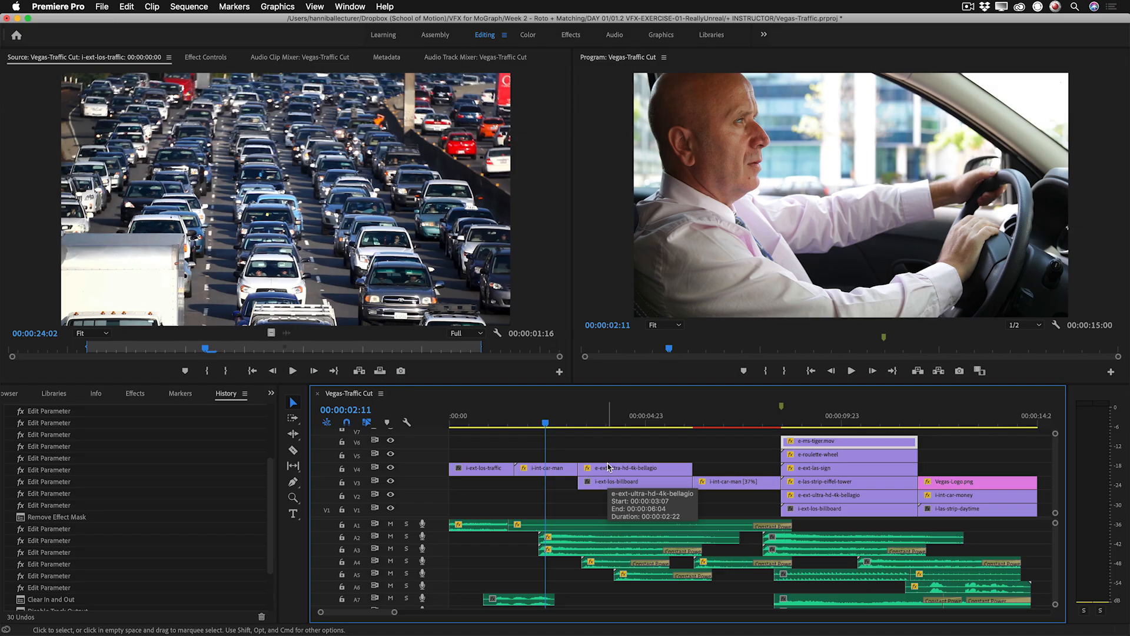
left_click(483, 422)
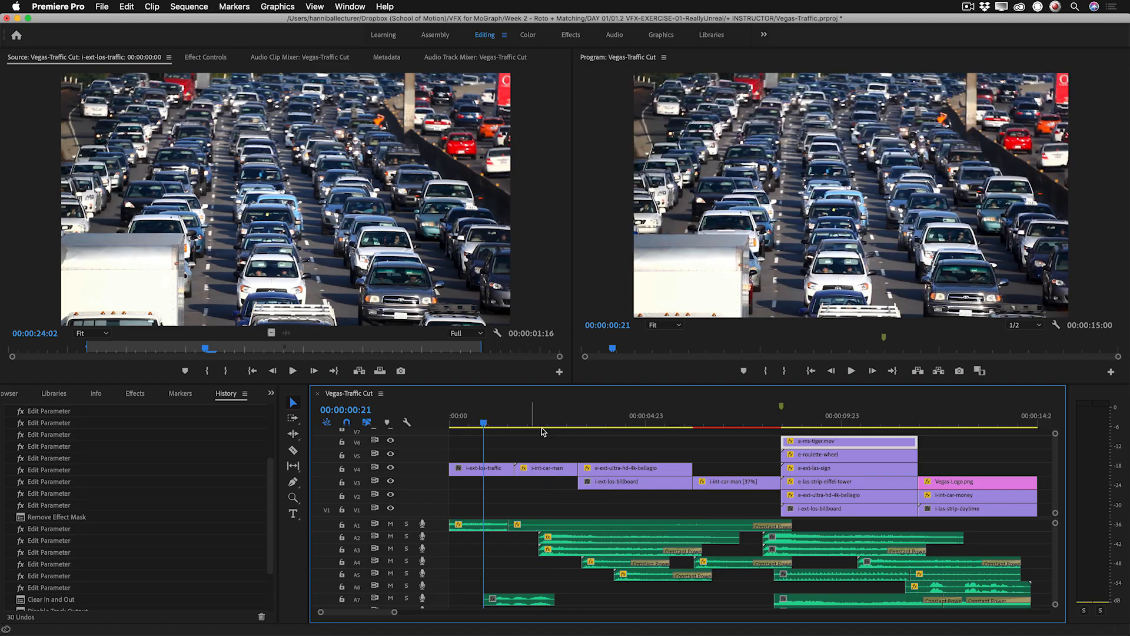
left_click(624, 421)
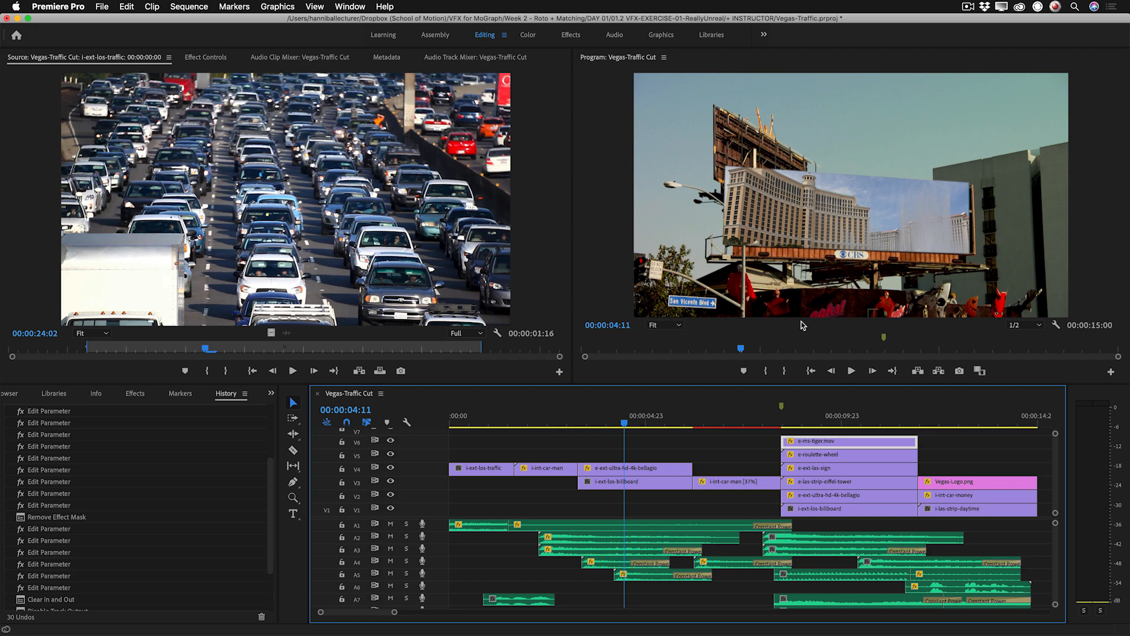
left_click(552, 421)
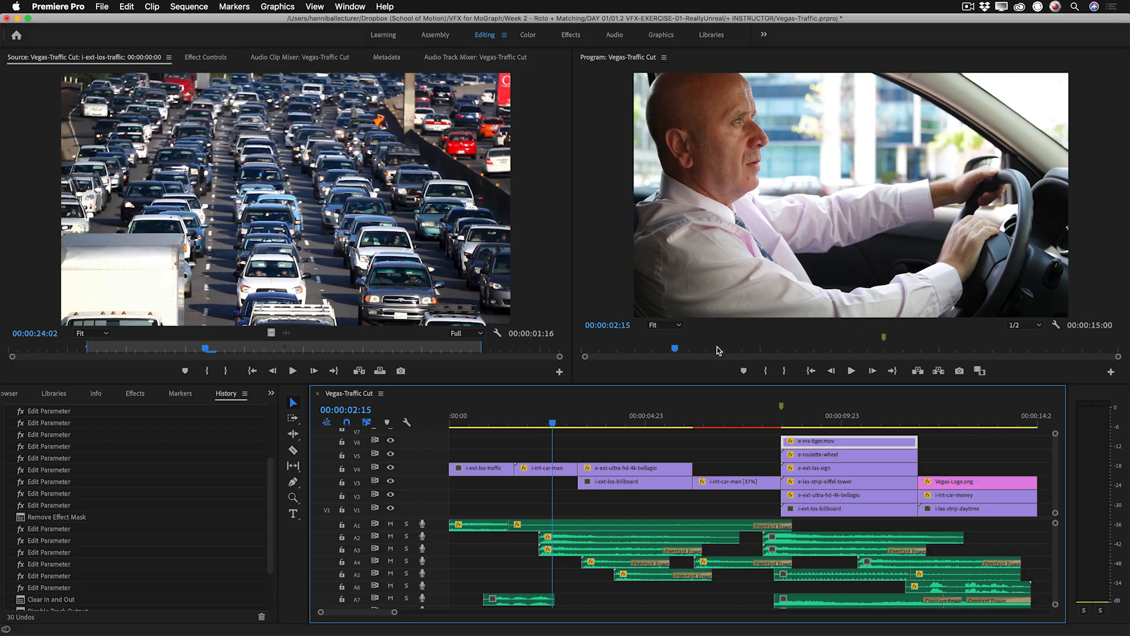
Compare the billboard shot at 00:00:04:11 with and without the Bellagio footage by switching track V4's output off and on.
left_click(624, 424)
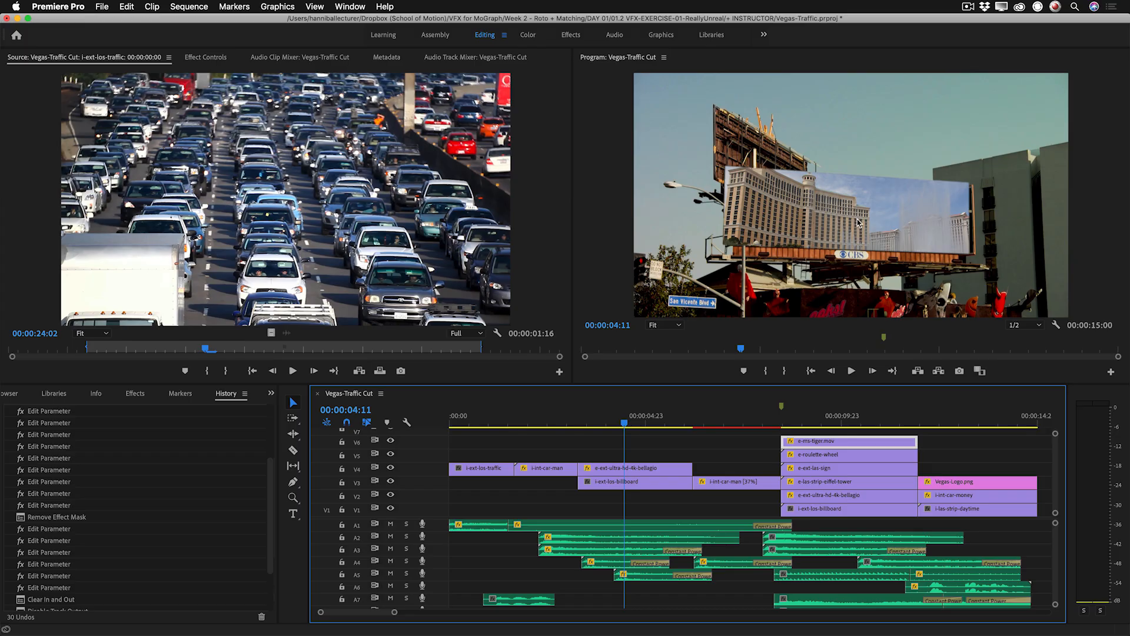
left_click(390, 467)
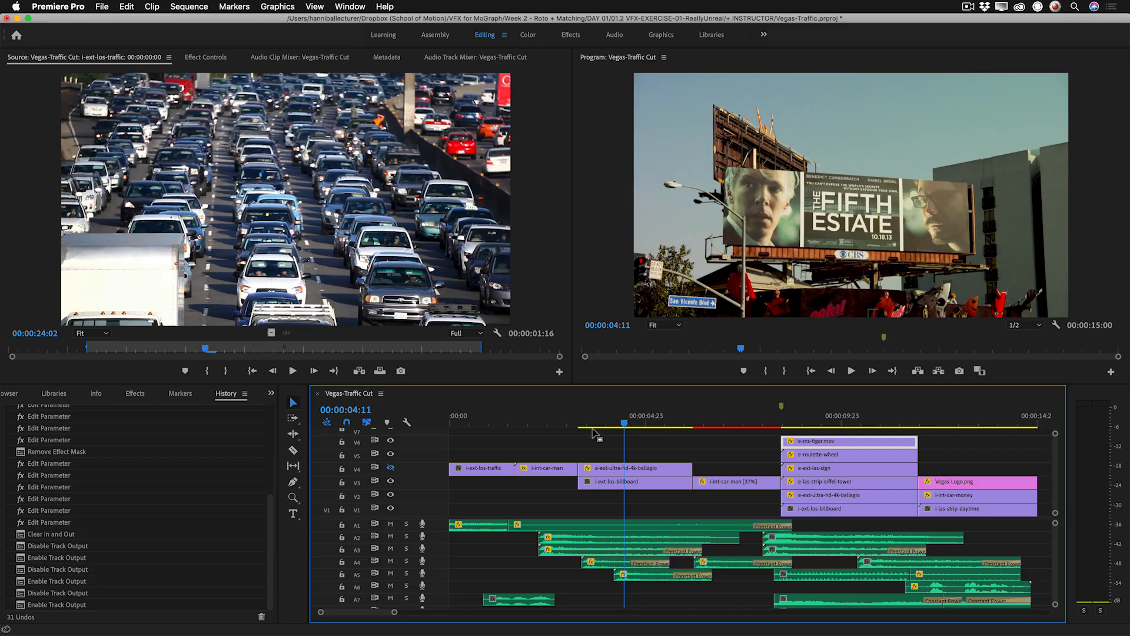
left_click(390, 467)
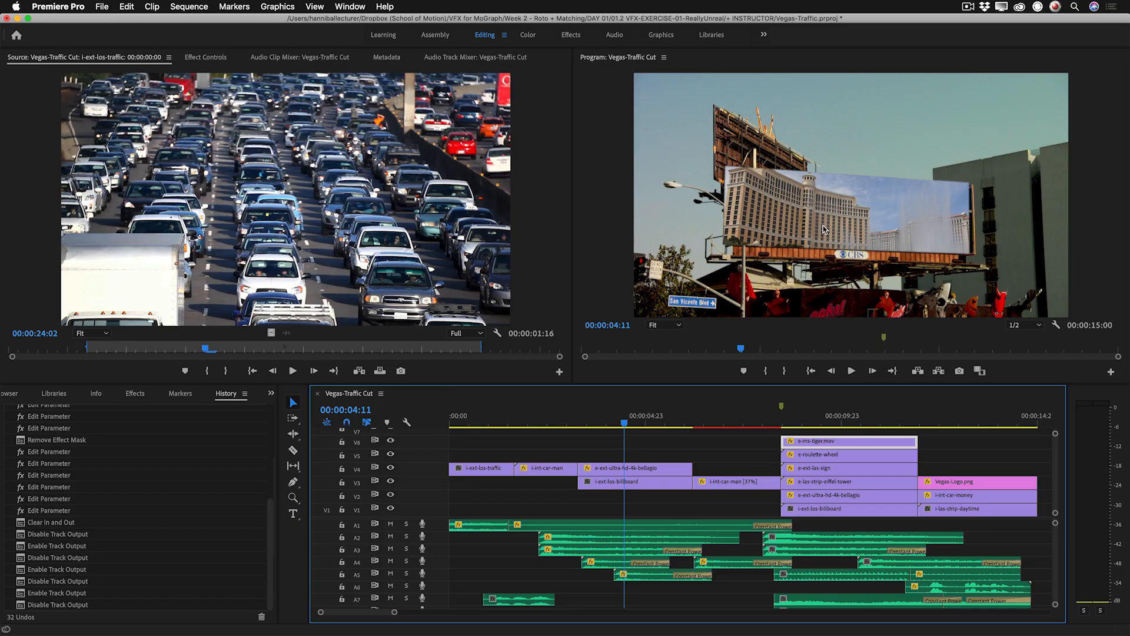
Examine the second driver shot, the Las Vegas billboard composite and the closing logo shot, enlarging the program view for detail.
left_click(761, 423)
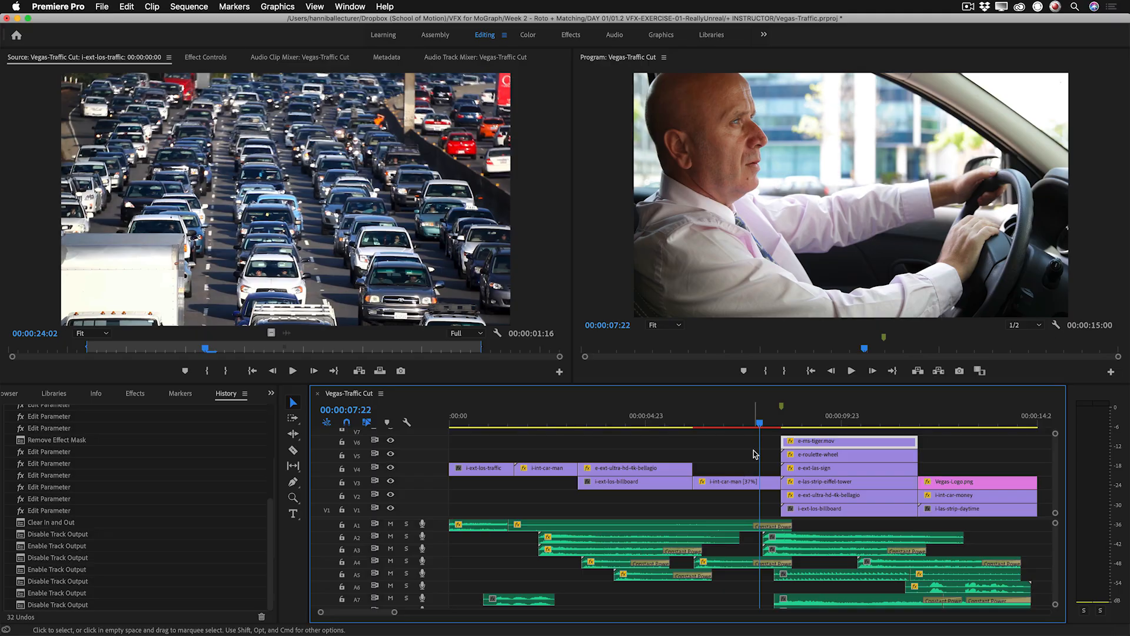
left_click(813, 423)
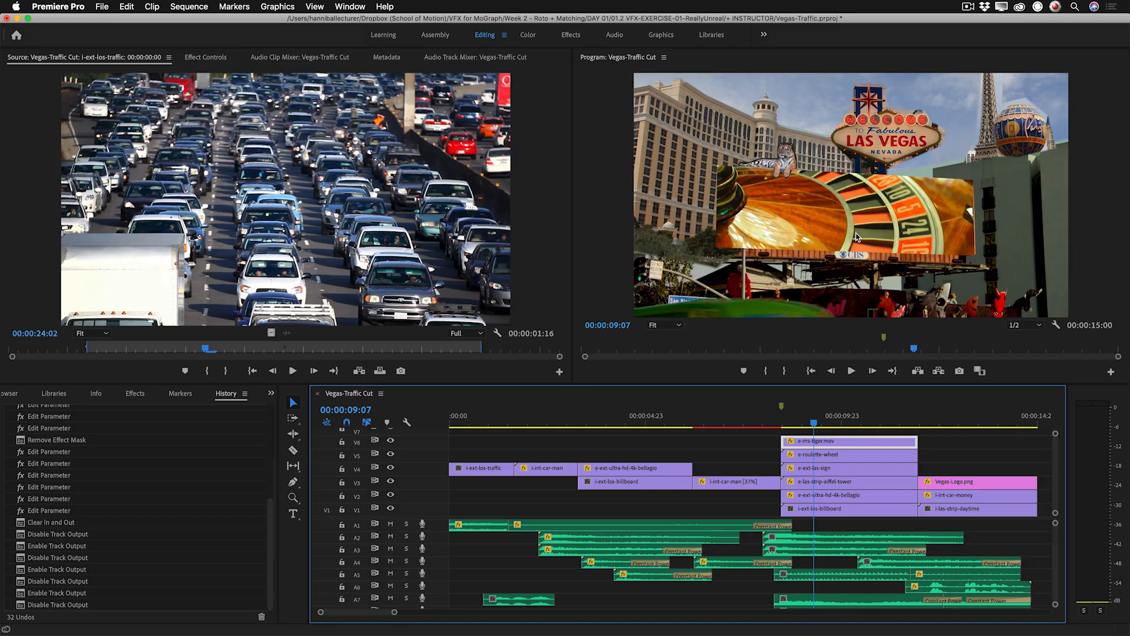
key("grave")
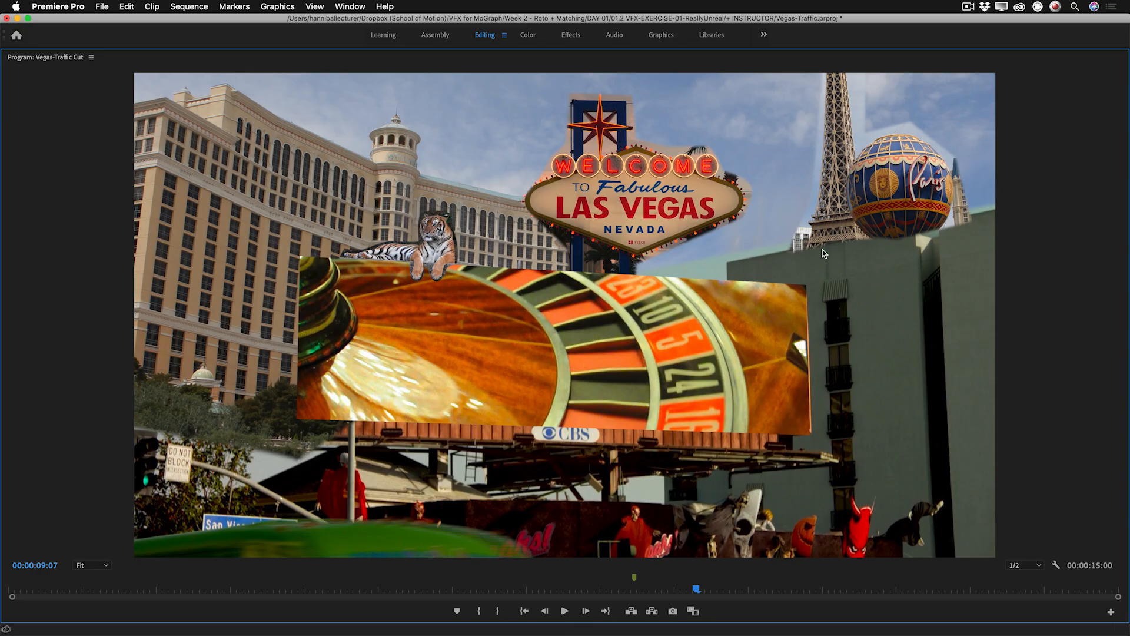
key("grave")
left_click(986, 421)
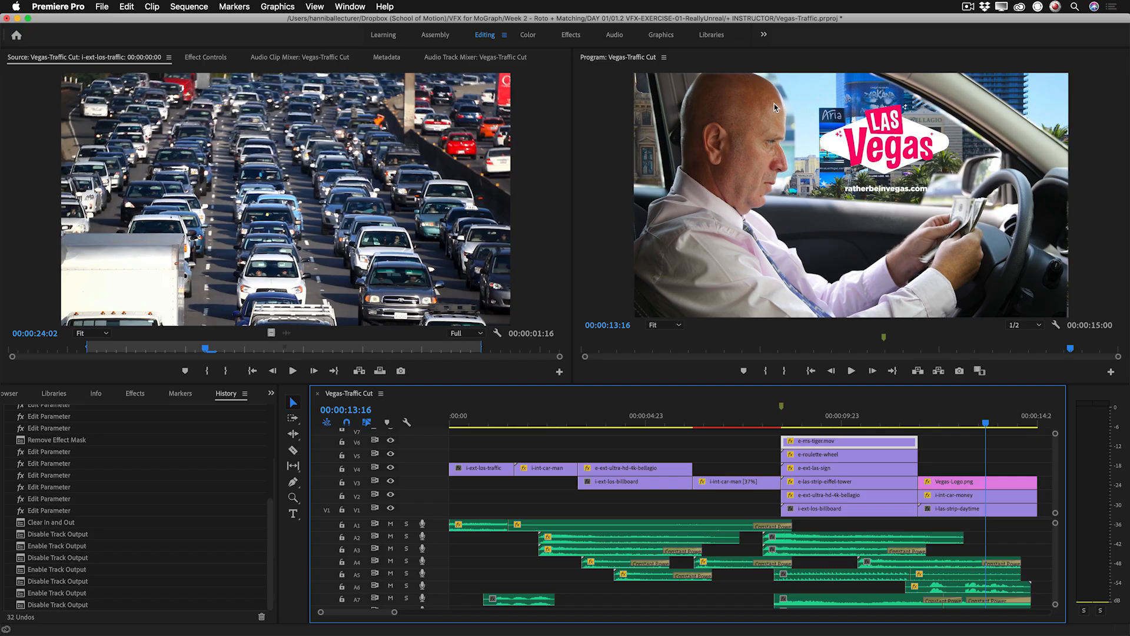
key("grave")
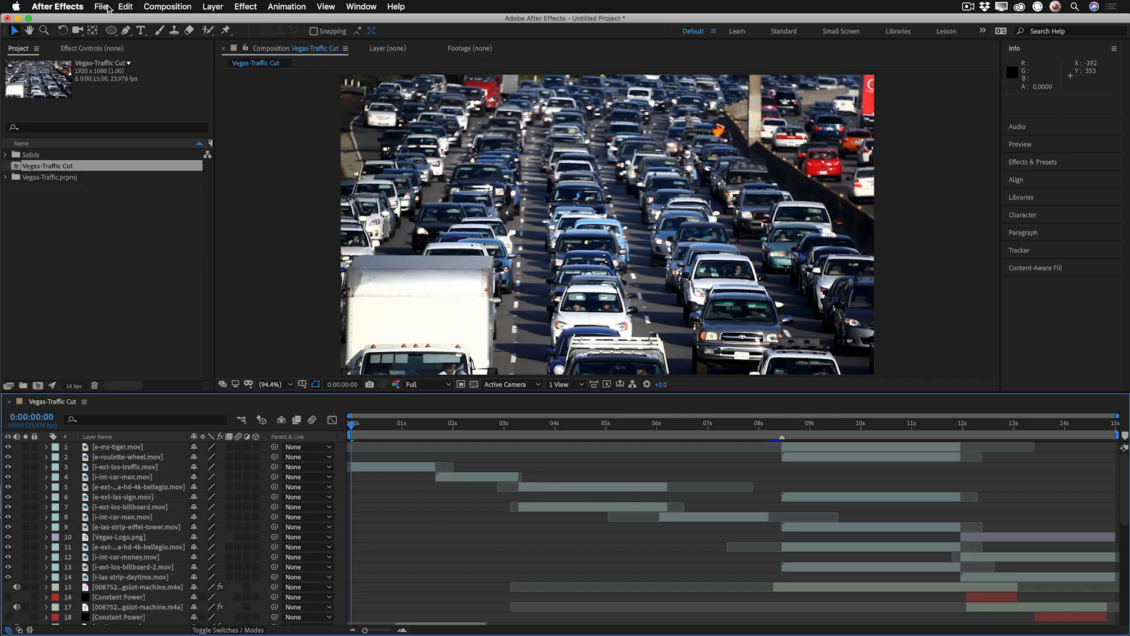
Switch to After Effects and locate the import command for Adobe Premiere Pro projects.
left_click(102, 7)
mouse_move(129, 164)
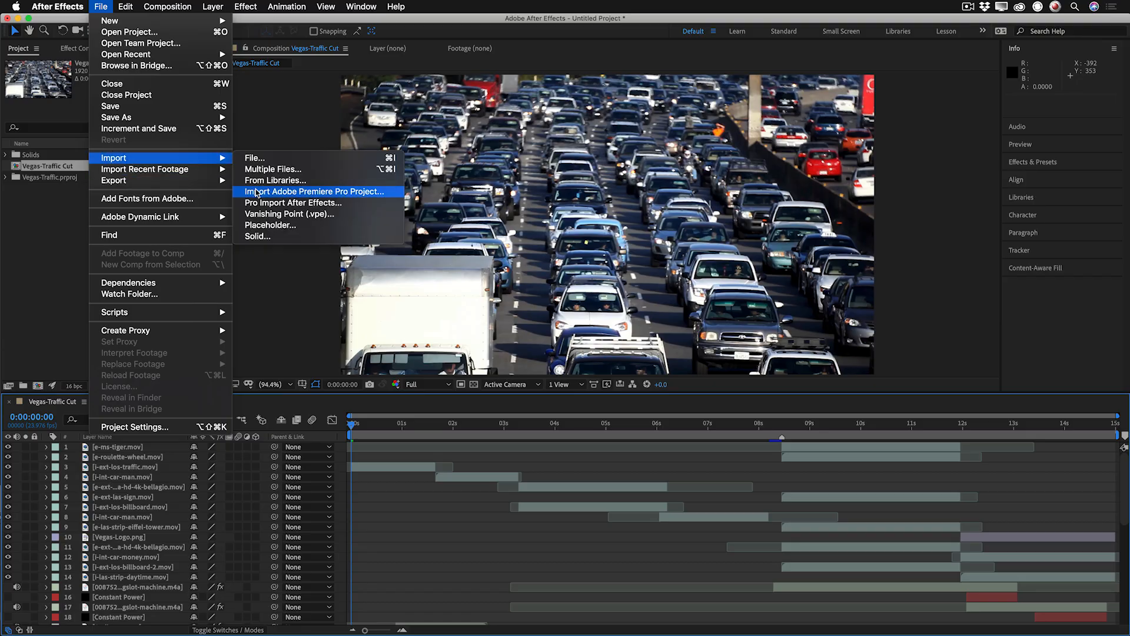
left_click(649, 507)
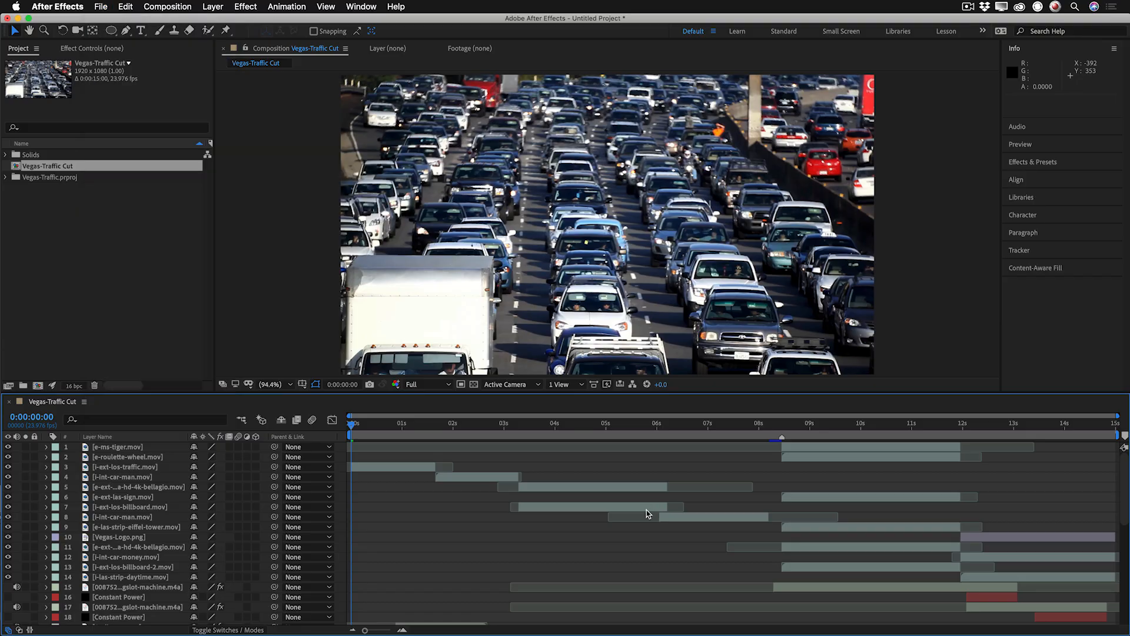
Look through the video and audio layers of the imported Vegas-Traffic Cut composition.
left_click(646, 509)
scroll(646, 510, "down", 8)
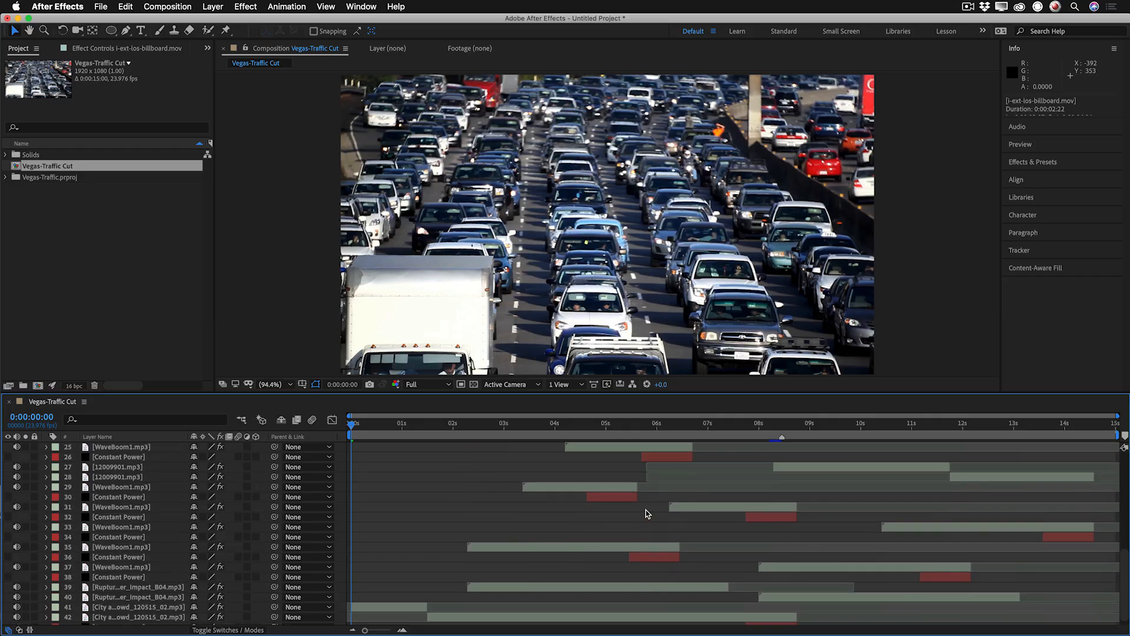
scroll(645, 510, "up", 4)
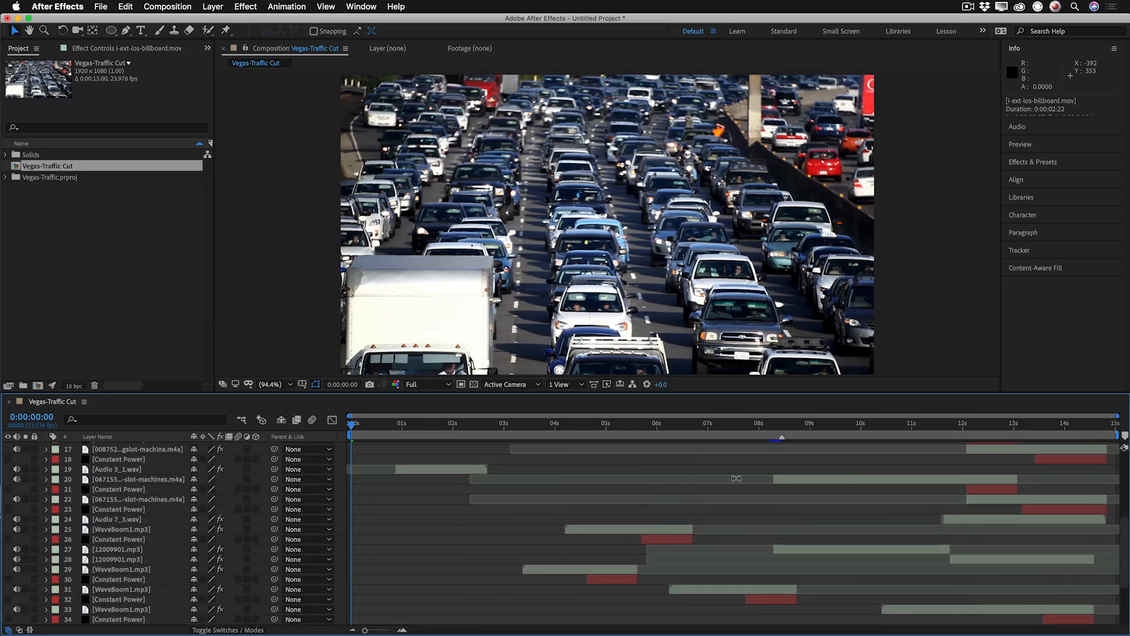
scroll(737, 481, "up", 5)
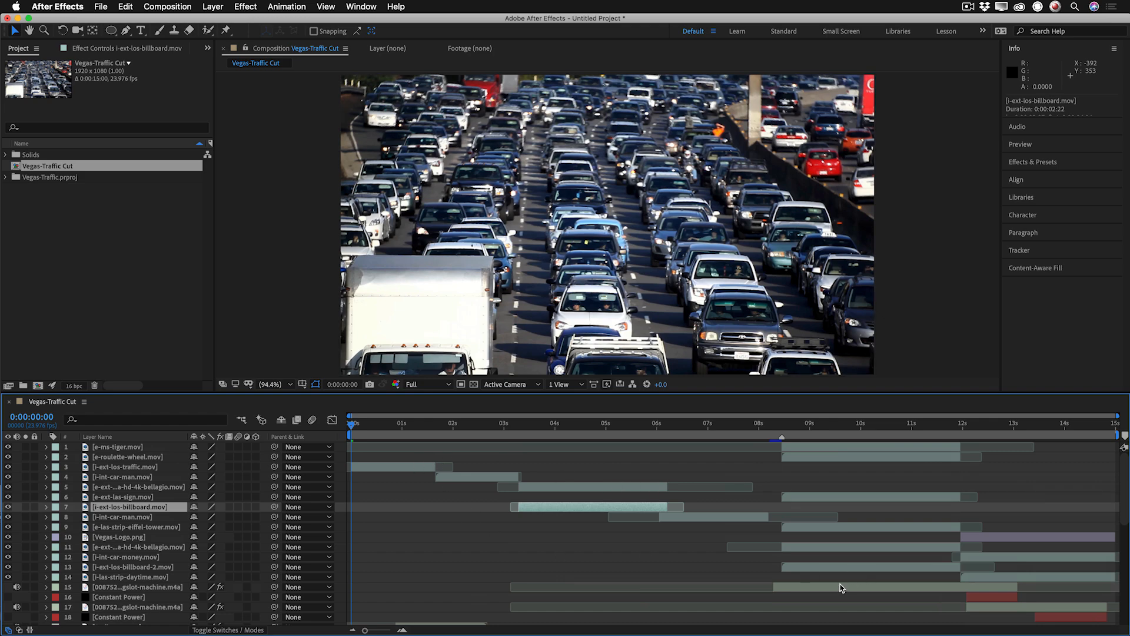
Check the motion of the i-ext-los-traffic.mov layer and apply the Warp Stabilizer to it.
left_click(415, 468)
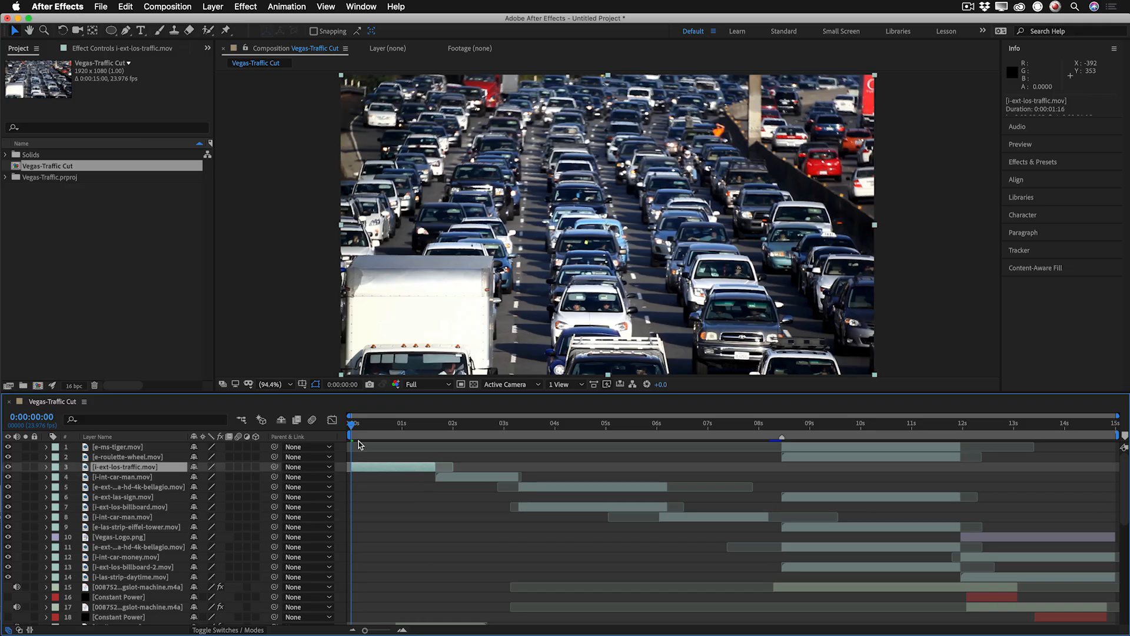
left_click_drag(351, 423, 399, 424)
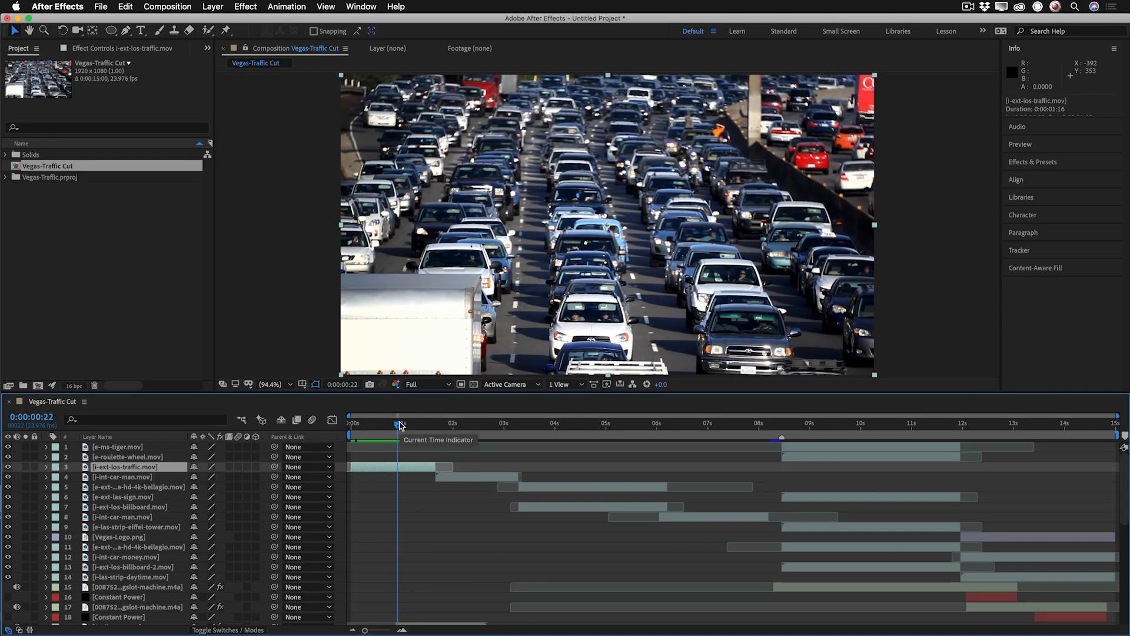
right_click(379, 472)
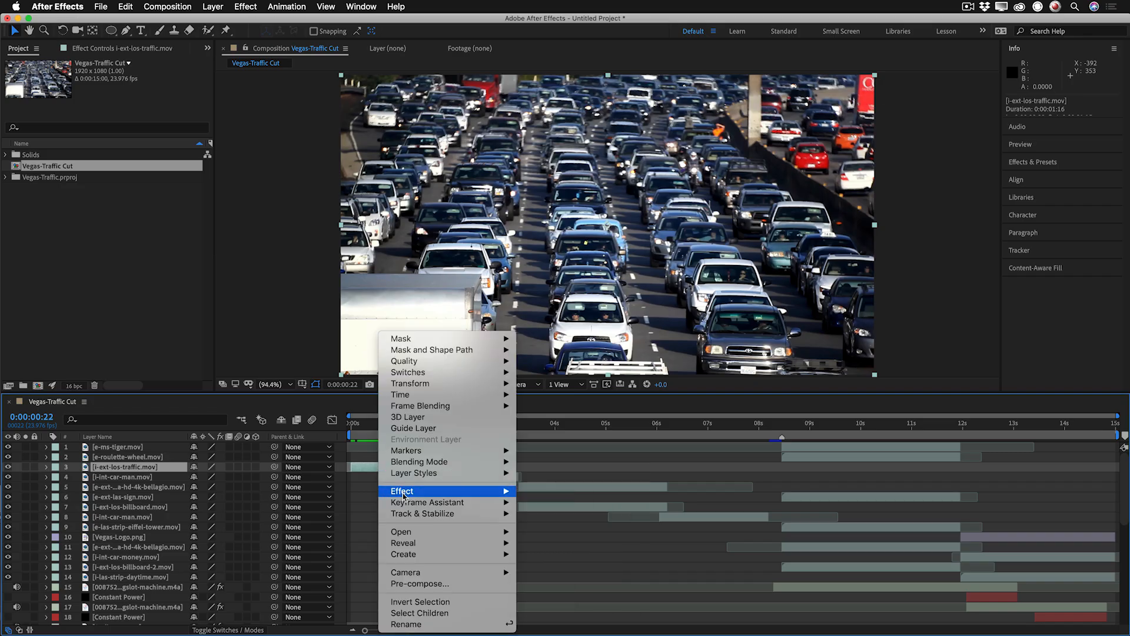
mouse_move(406, 513)
left_click(531, 523)
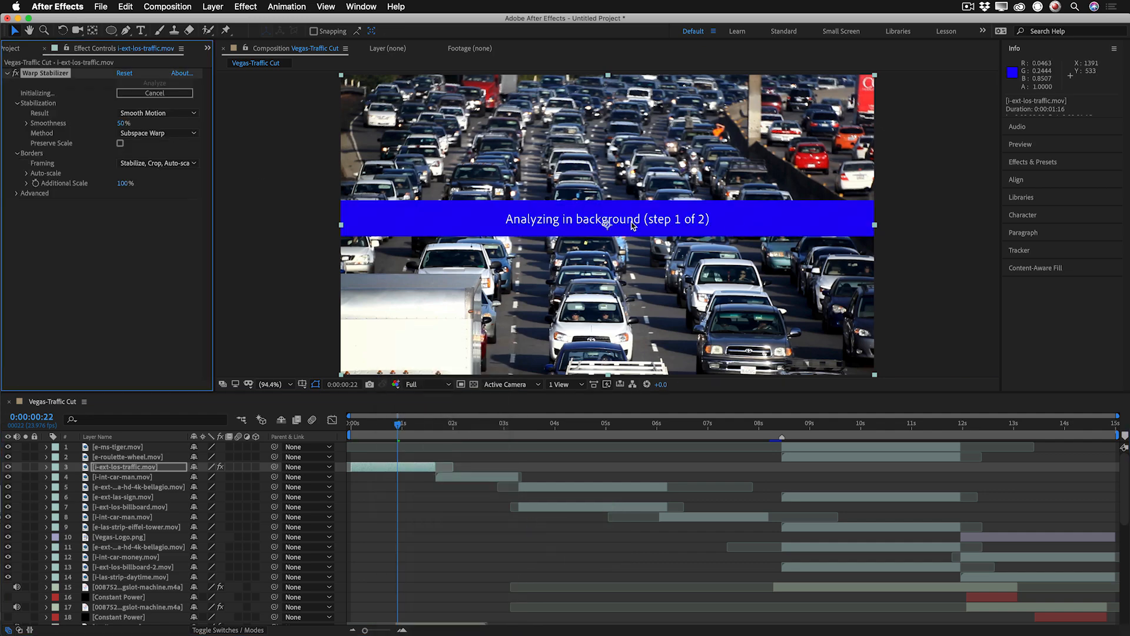
Set the Warp Stabilizer's Result to No Motion for the i-ext-los-traffic.mov layer.
left_click(482, 435)
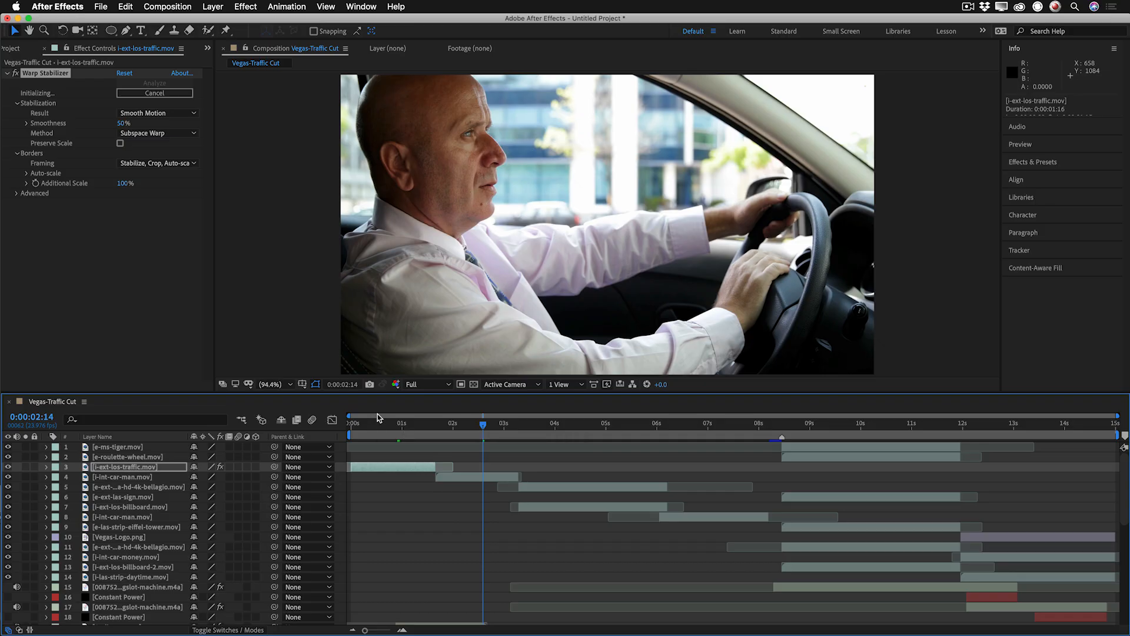
left_click(377, 434)
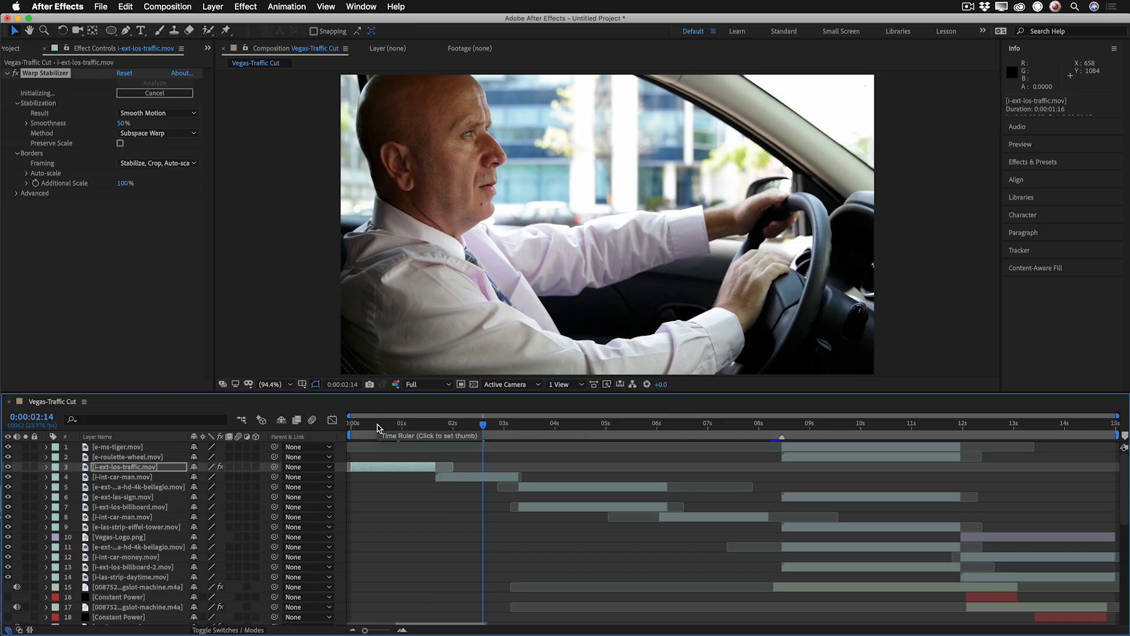
left_click(390, 465)
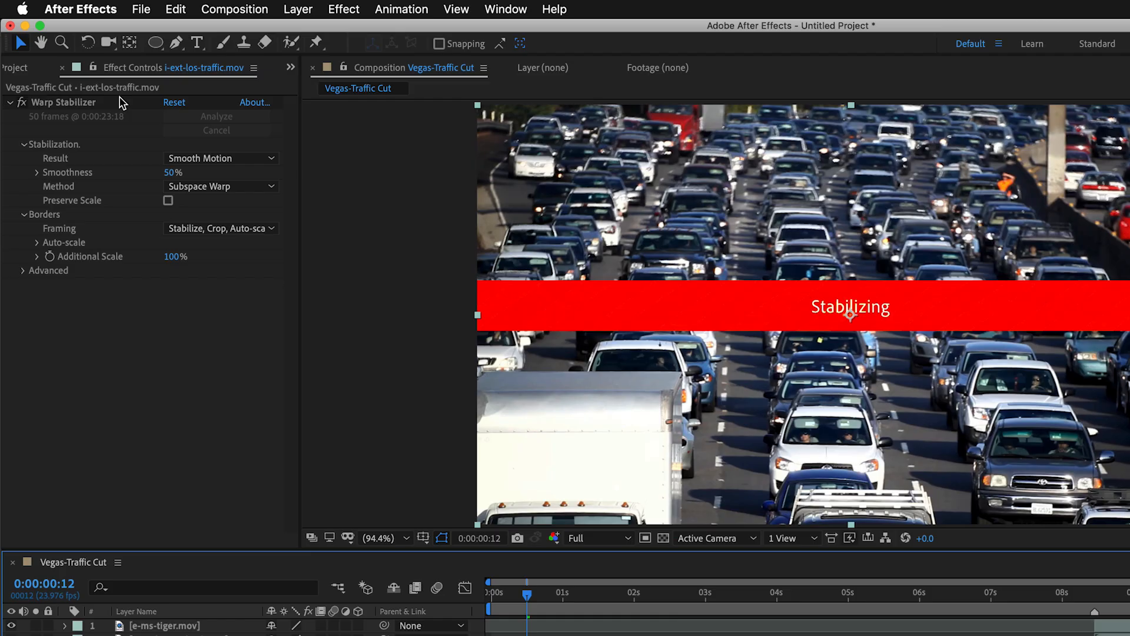
left_click(210, 160)
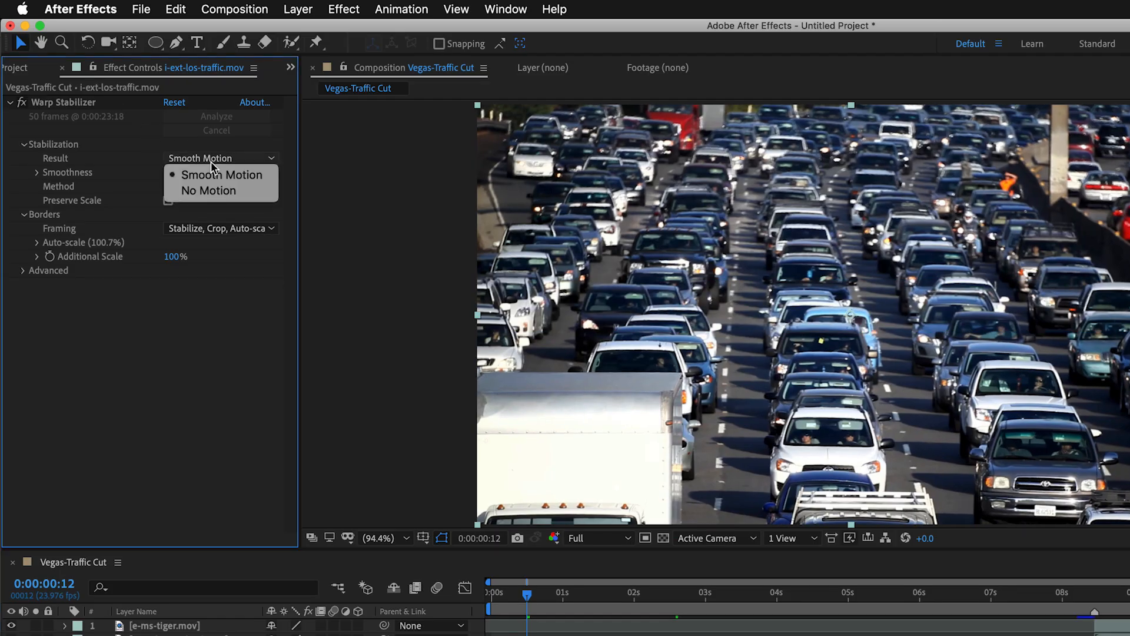
left_click(219, 191)
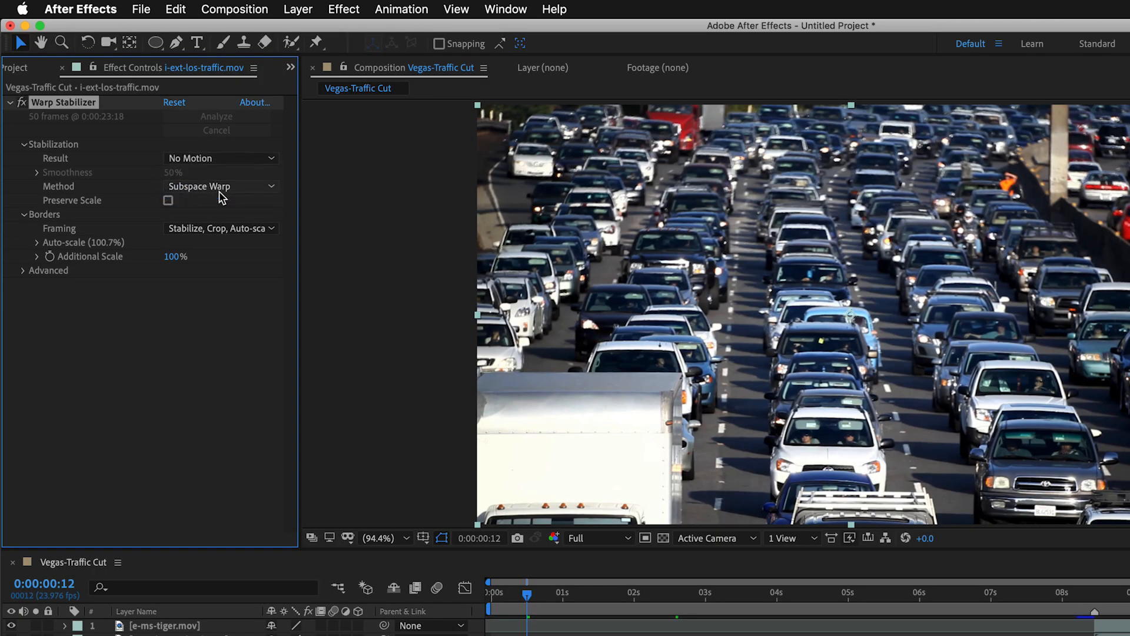
Play back the stabilized traffic shot from the start of the composition.
left_click_drag(526, 595, 504, 599)
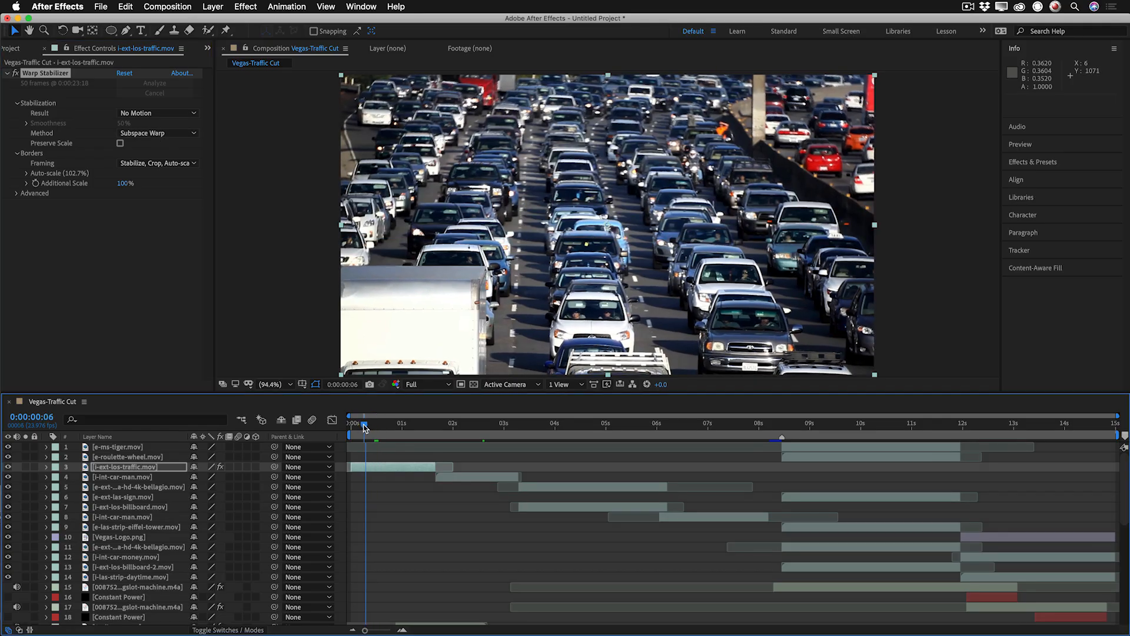
left_click_drag(364, 428, 338, 419)
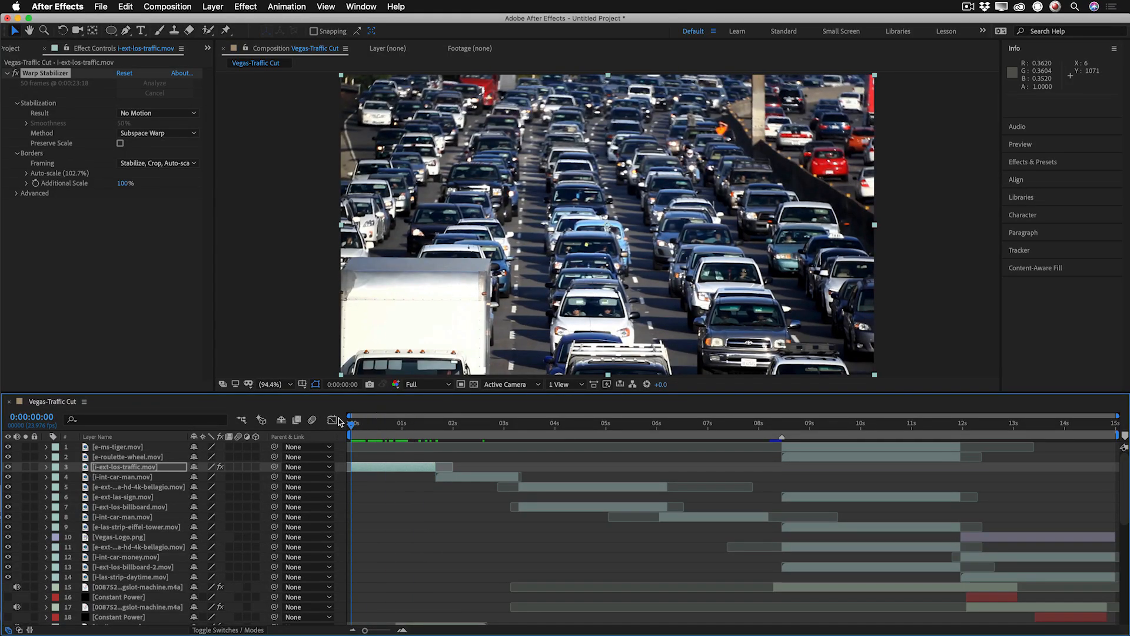
key("space")
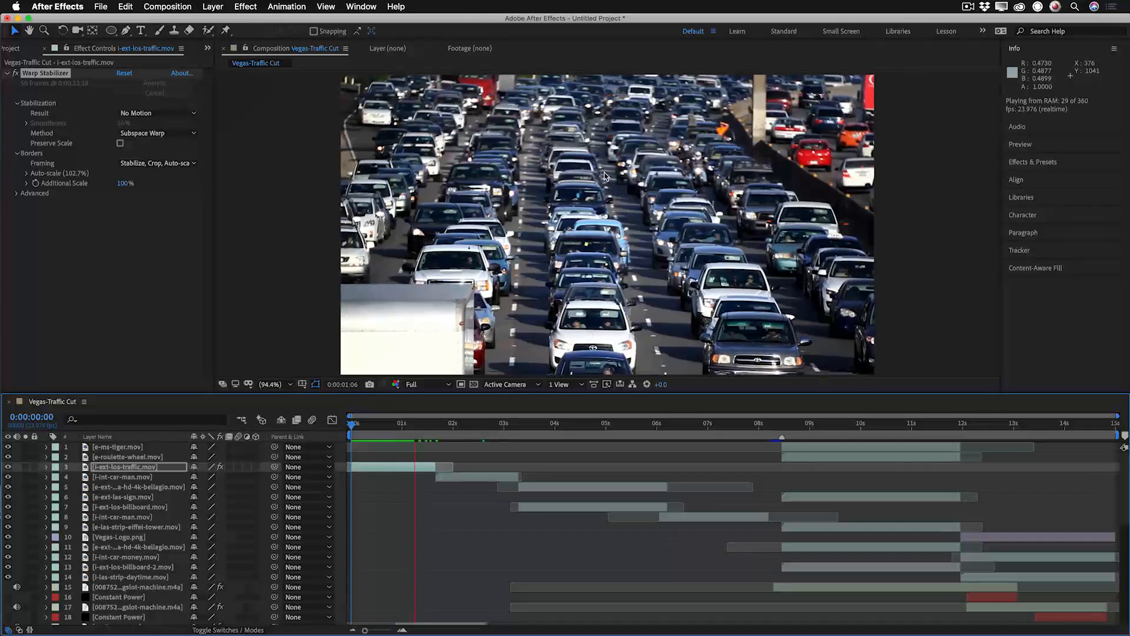
key("space")
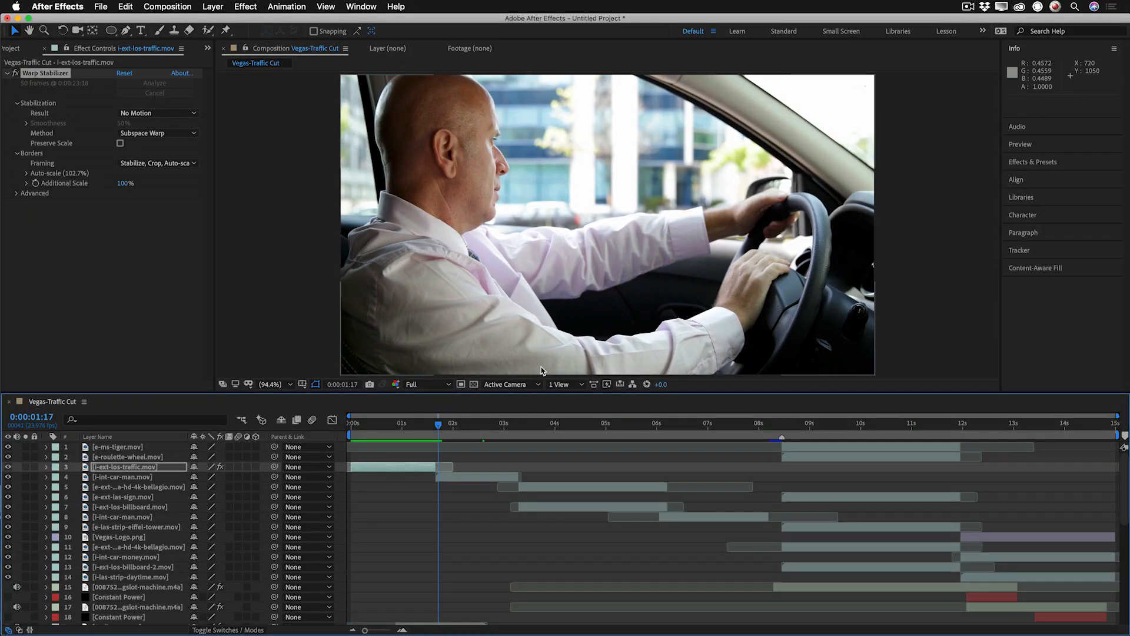
Select the second i-int-car-man.mov layer at 0:00:06:13 and display the layers' In, Out, Duration and Stretch columns.
left_click_drag(440, 425, 685, 421)
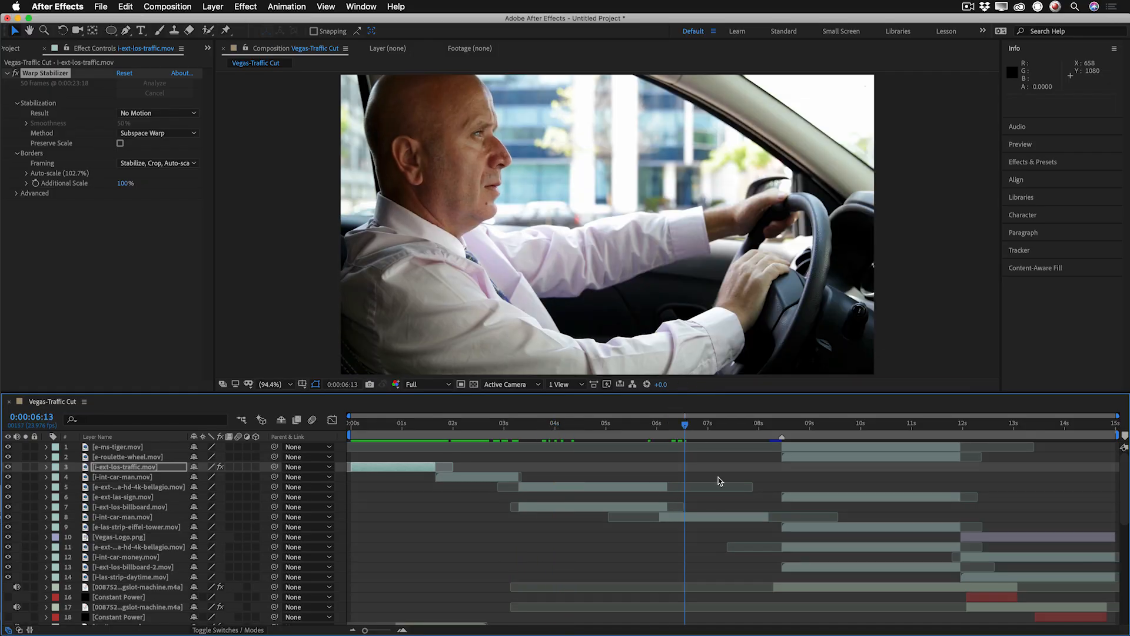
left_click(728, 518)
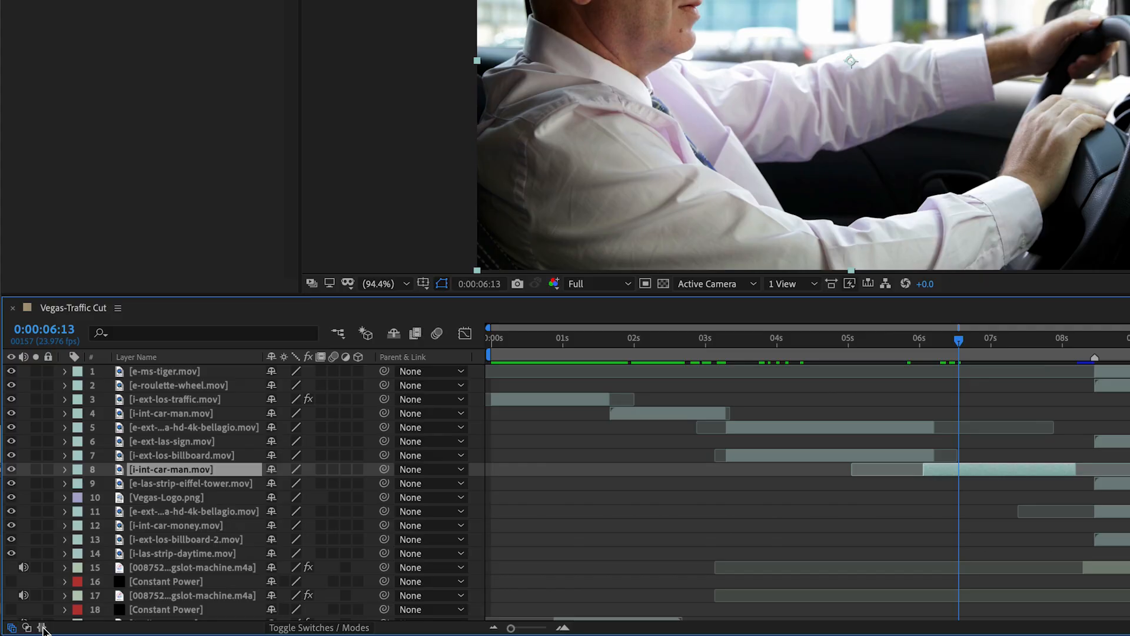
left_click(30, 630)
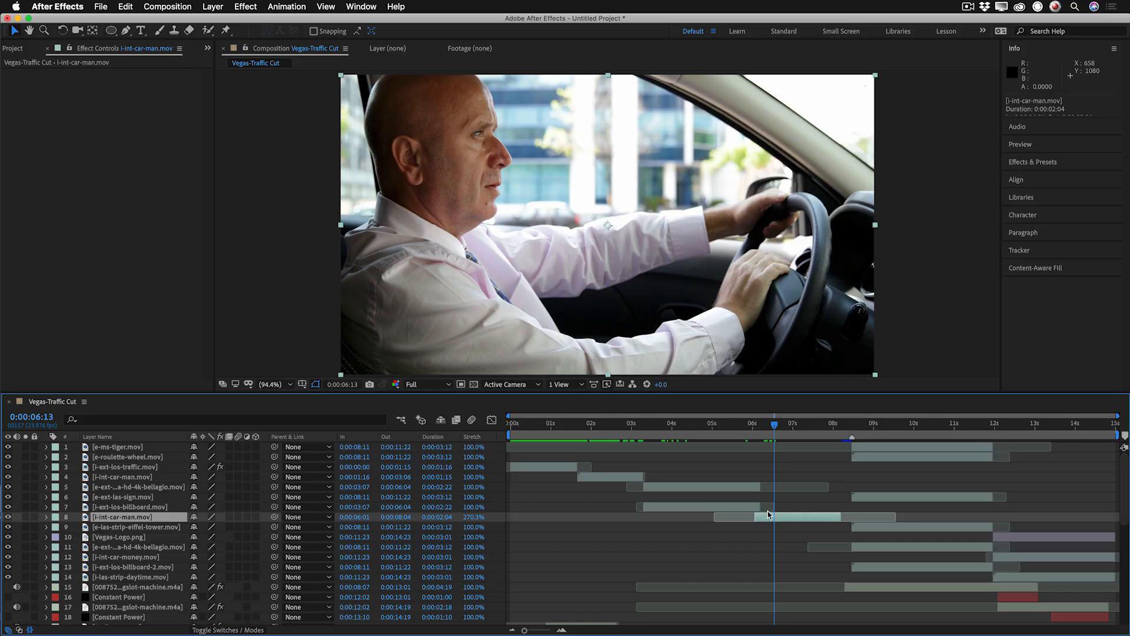
Shift the second i-int-car-man.mov layer to start at 0:00:06:04 and set its Stretch to 288.3% for a duration of 0:00:02:07.
left_click(760, 432)
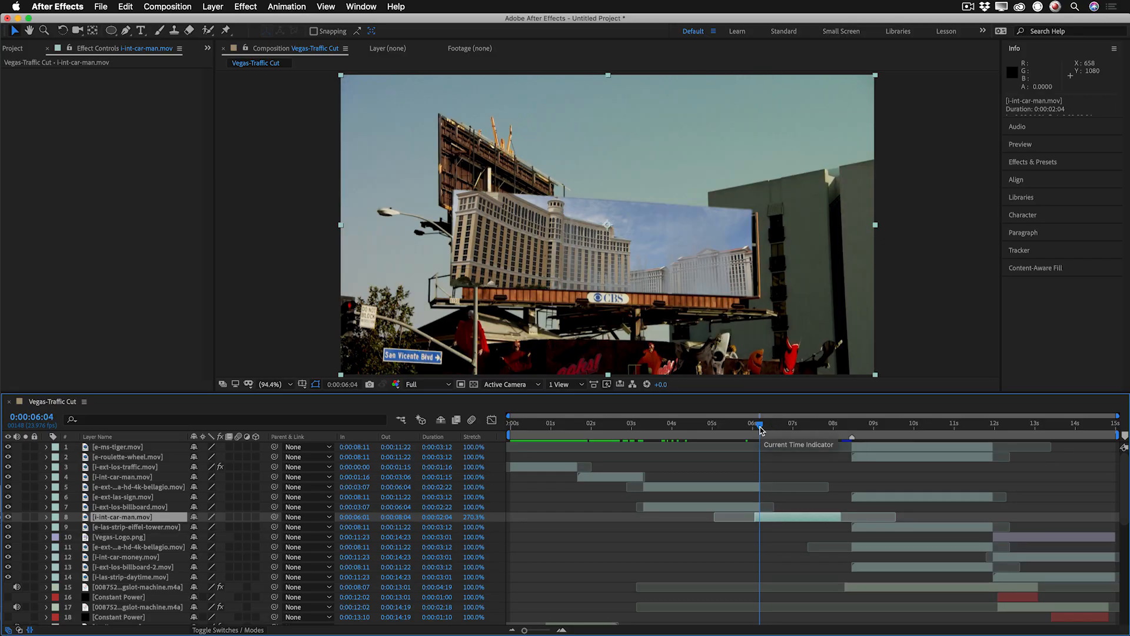
key("Page_Down")
key("[")
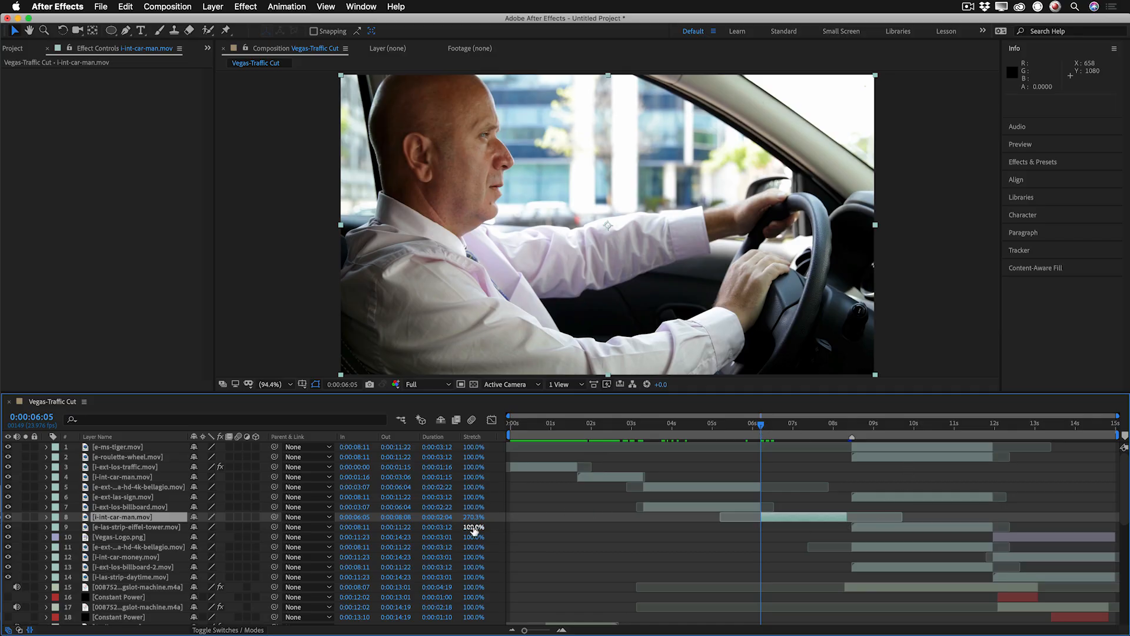
left_click_drag(473, 519, 483, 522)
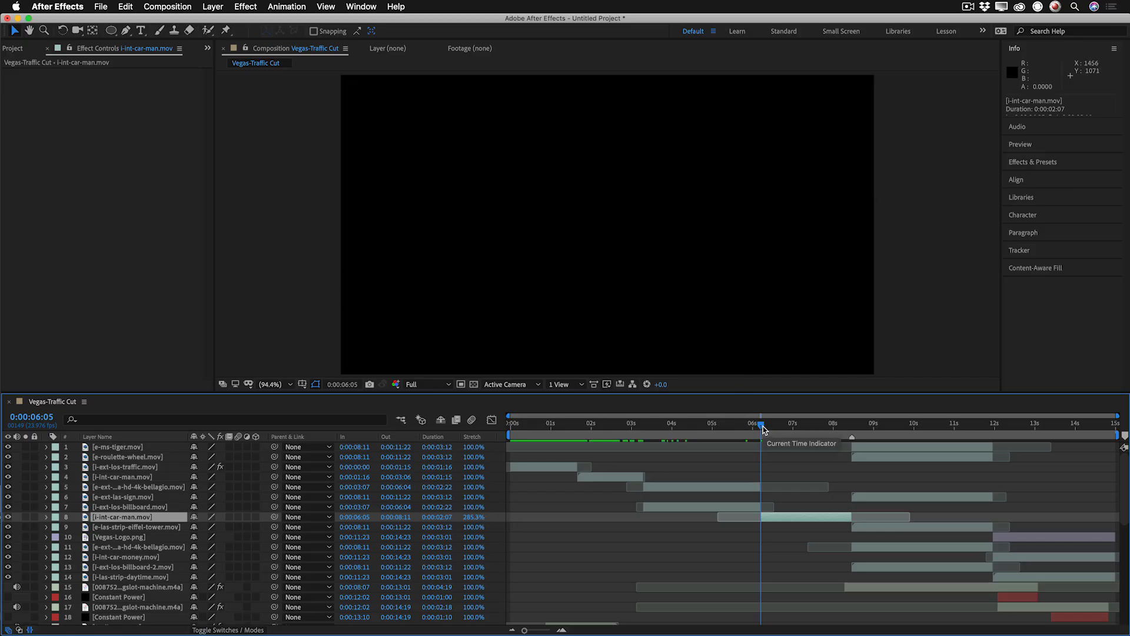
left_click_drag(763, 429, 760, 428)
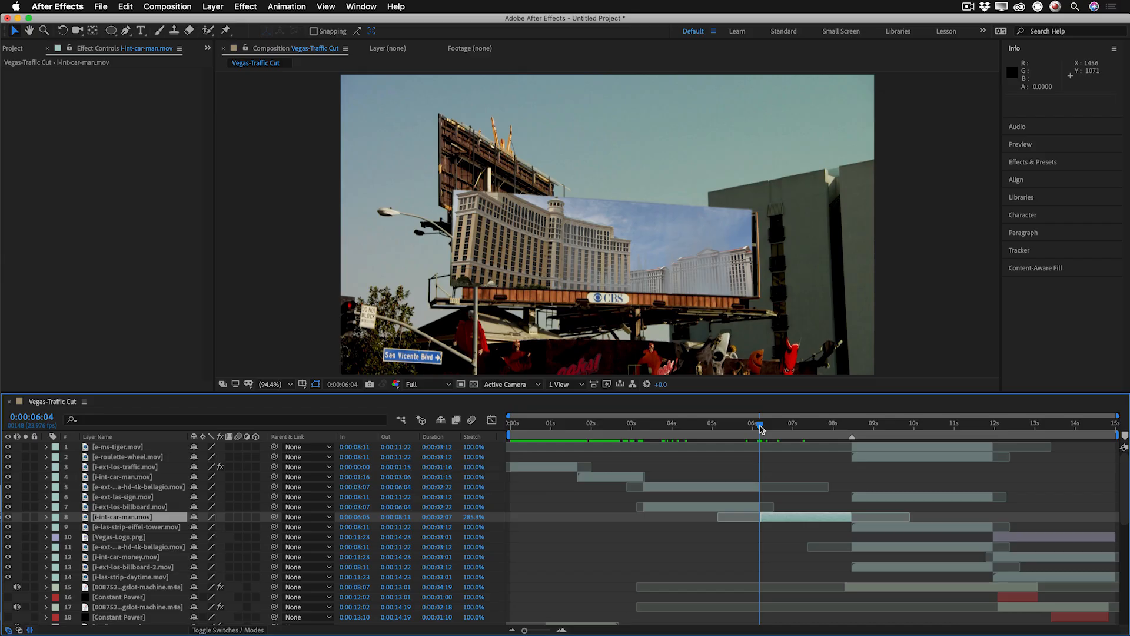
key("bracketleft")
left_click_drag(470, 521, 506, 492)
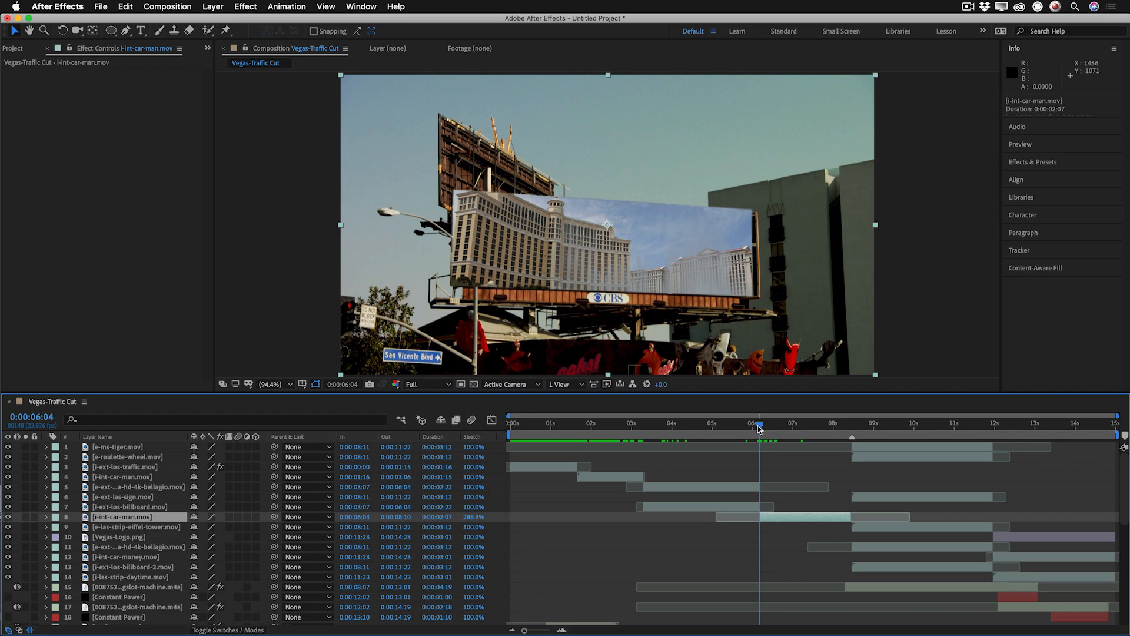
Turn on frame blending for the second i-int-car-man.mov layer, with the time set to 0:00:06:09.
mouse_move(759, 428)
left_mouse_down()
mouse_move(787, 428)
mouse_move(768, 431)
left_mouse_up()
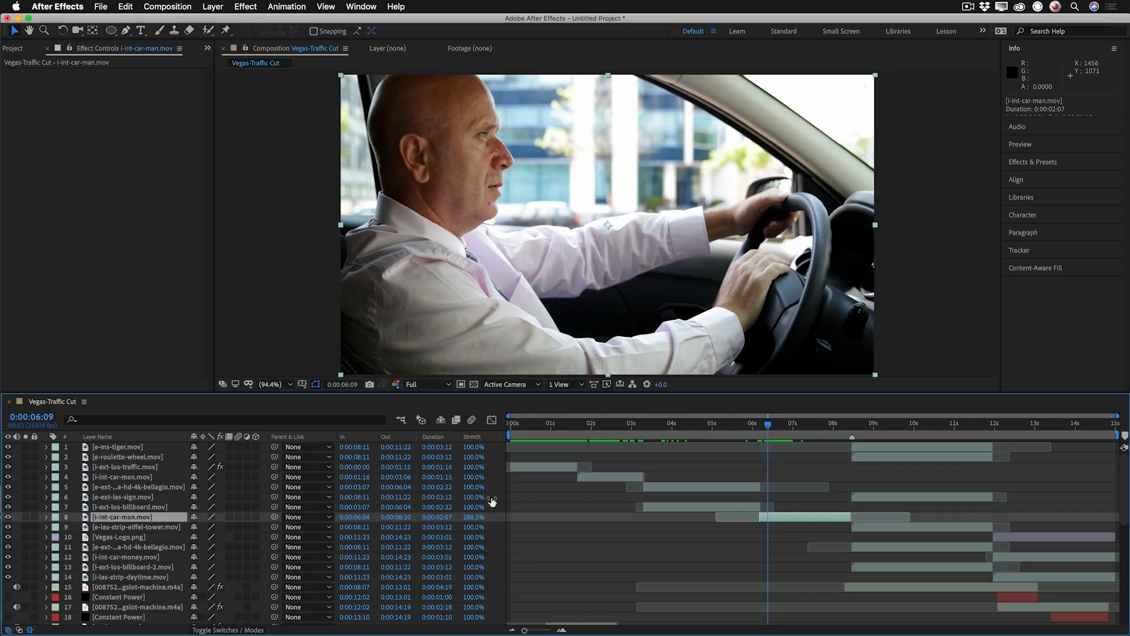
left_click(237, 517)
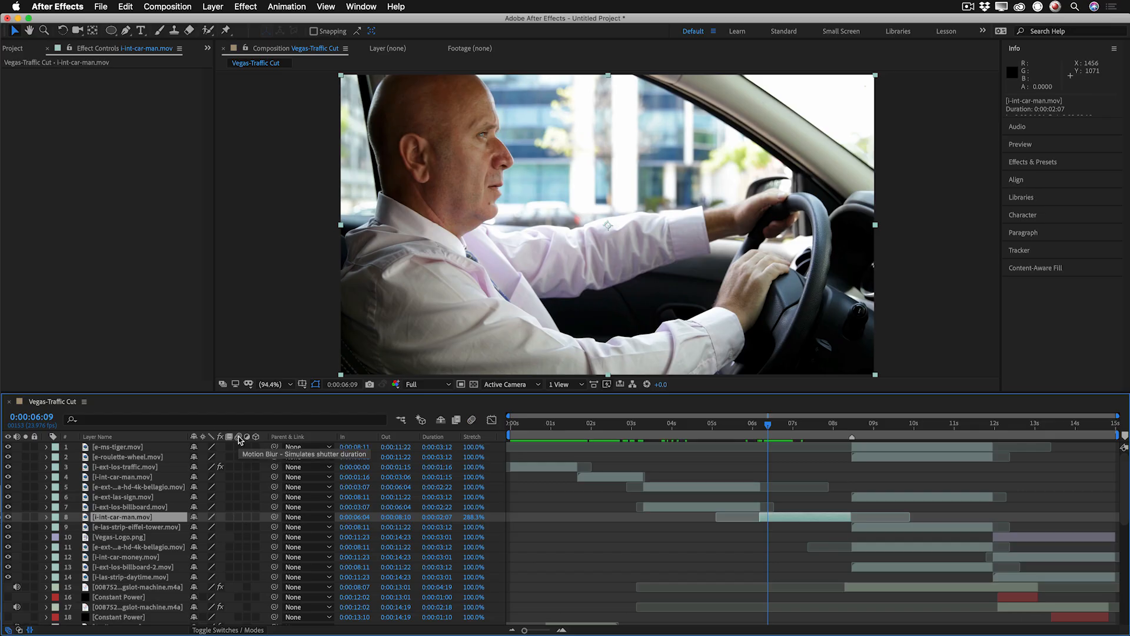
left_click(230, 517)
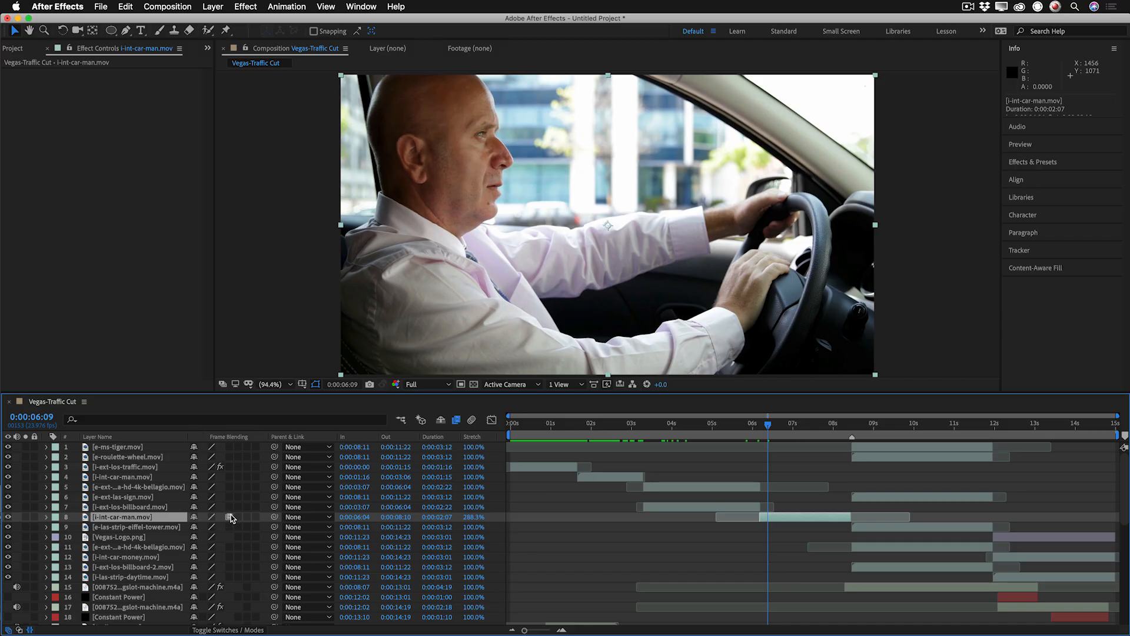
left_click(229, 518)
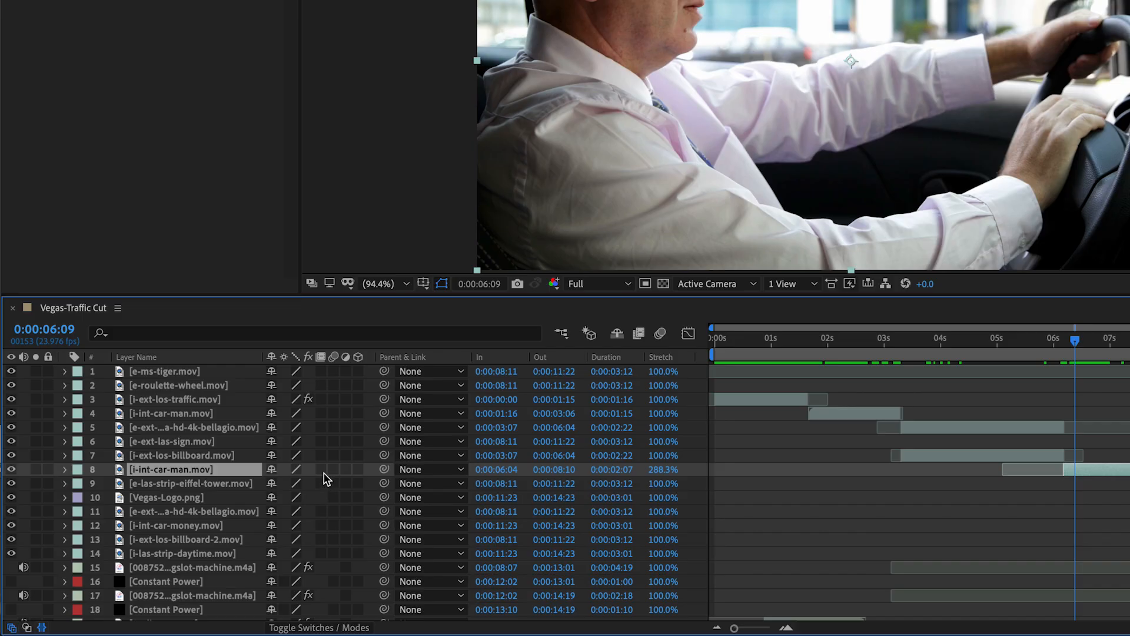
left_click(322, 469)
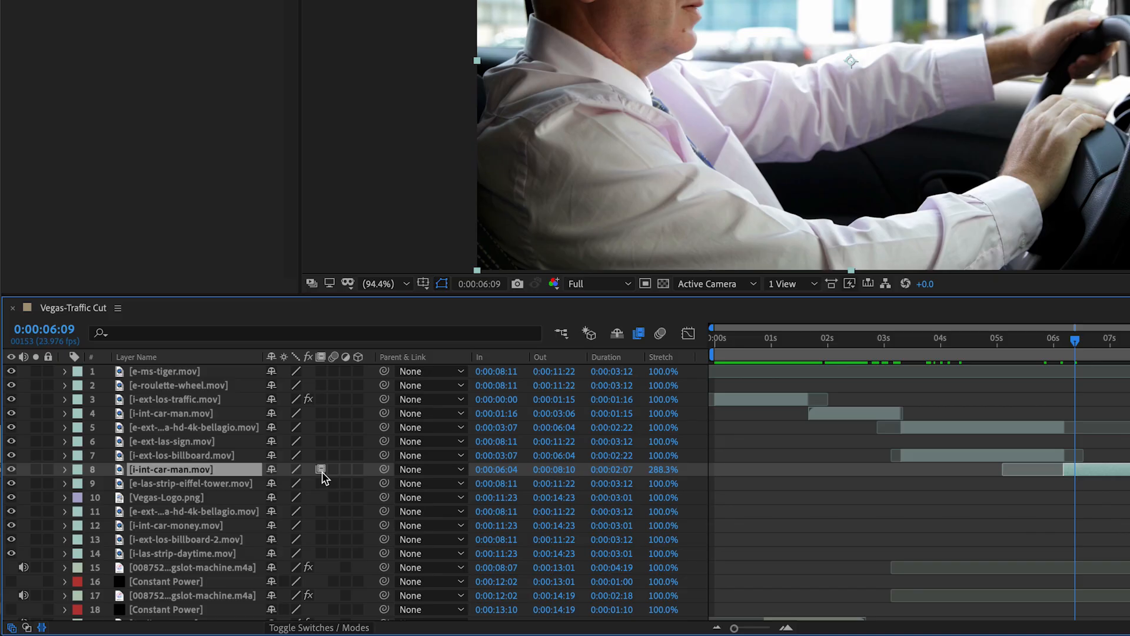
left_click(322, 470)
left_click(321, 470)
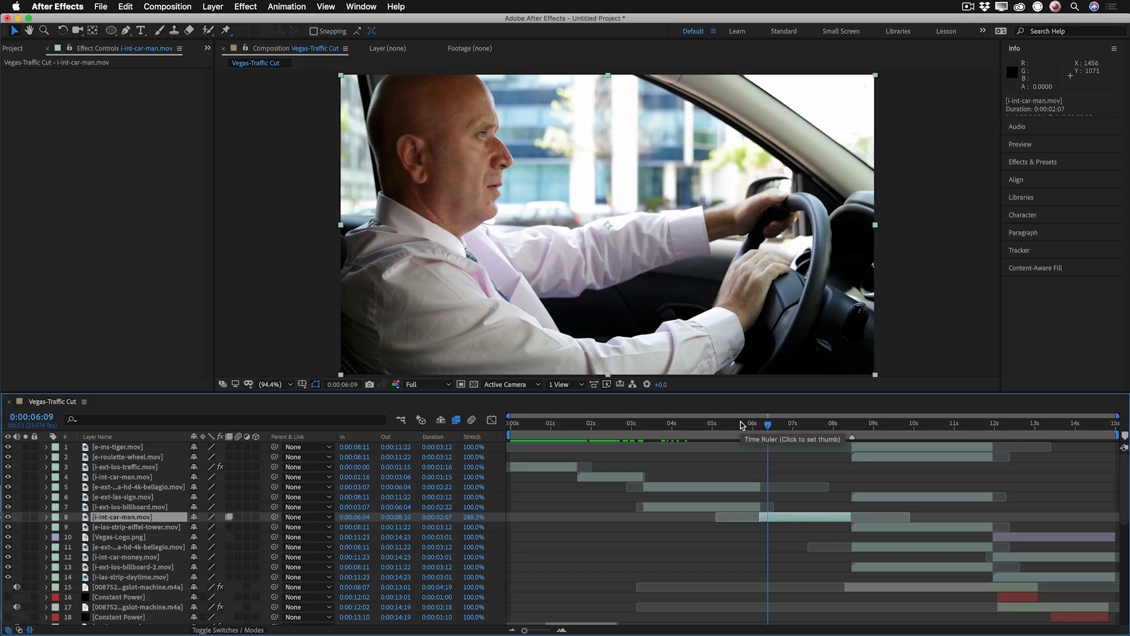
Advance frame by frame to 0:00:06:15 to examine the frame blending on the slowed driver shot.
key("Page_Down")
key("Page_Down")
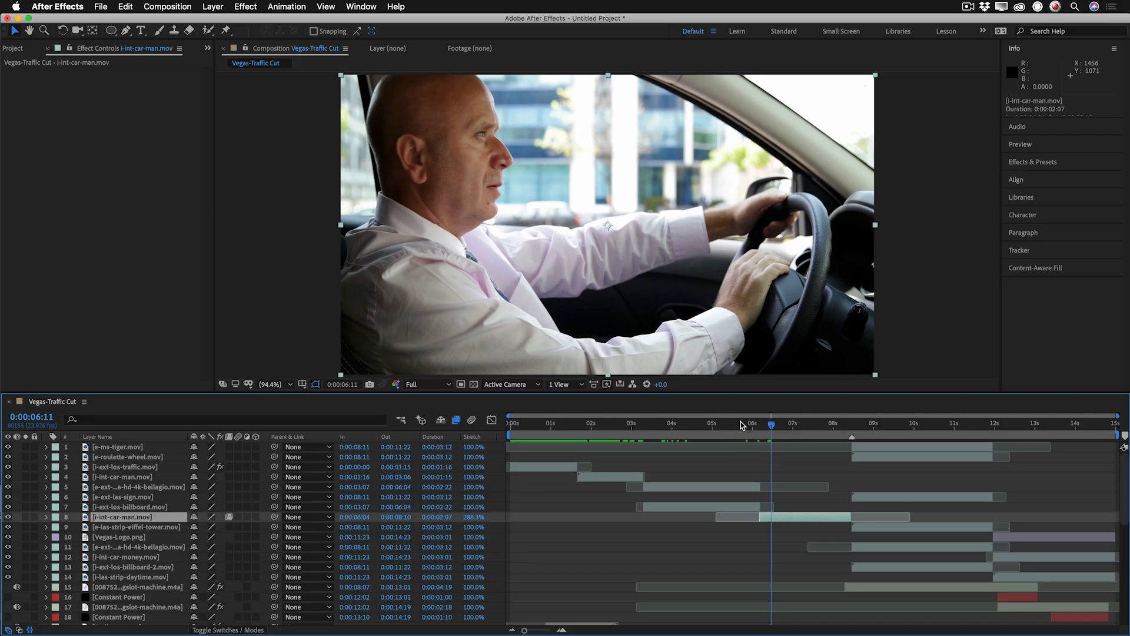
key("Page_Down")
key("Page_Down")
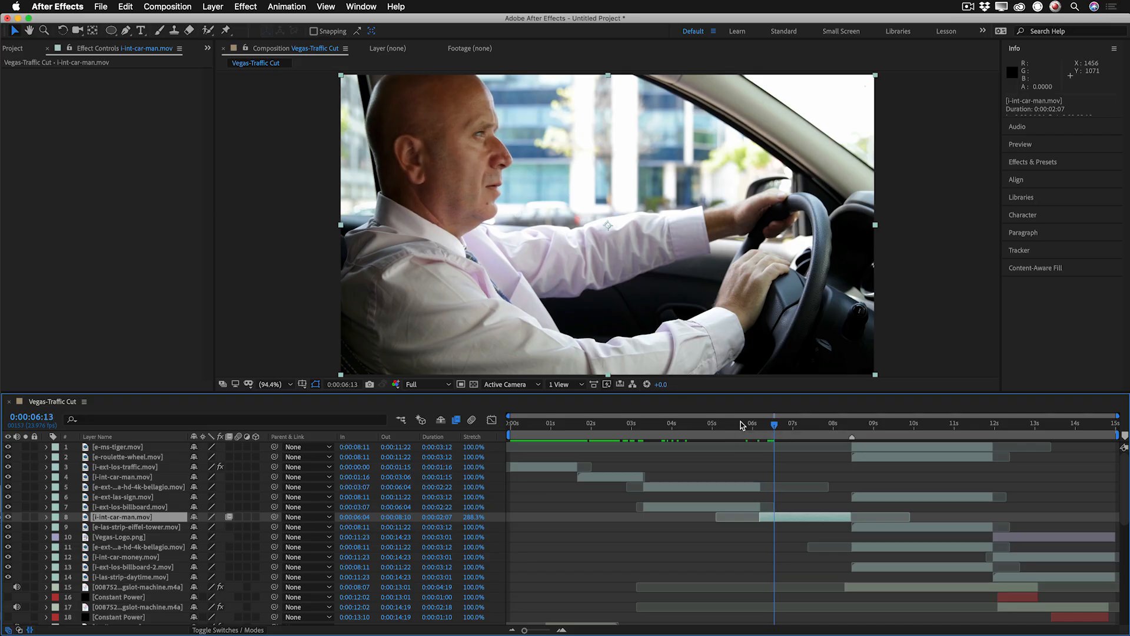
key("Page_Down")
key("Page_Down")
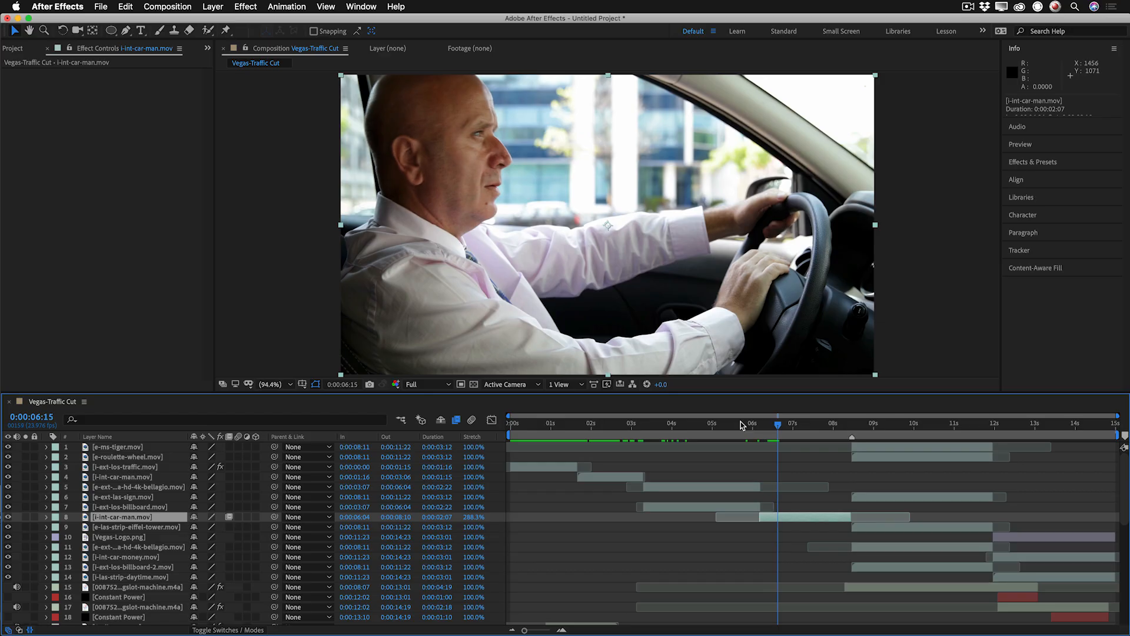
Inspect the e-ms-tiger.mov layer at 0:00:08:18 and the Vegas-Logo.png and i-int-car-money.mov layers at 0:00:12:19.
left_click_drag(858, 424, 863, 423)
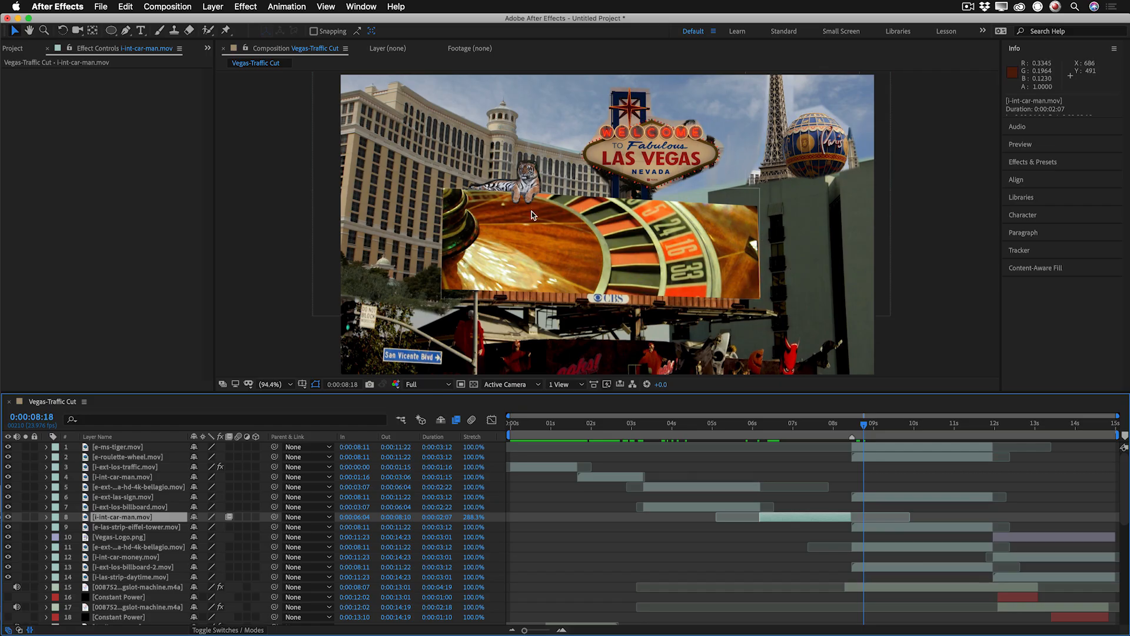
left_click(922, 446)
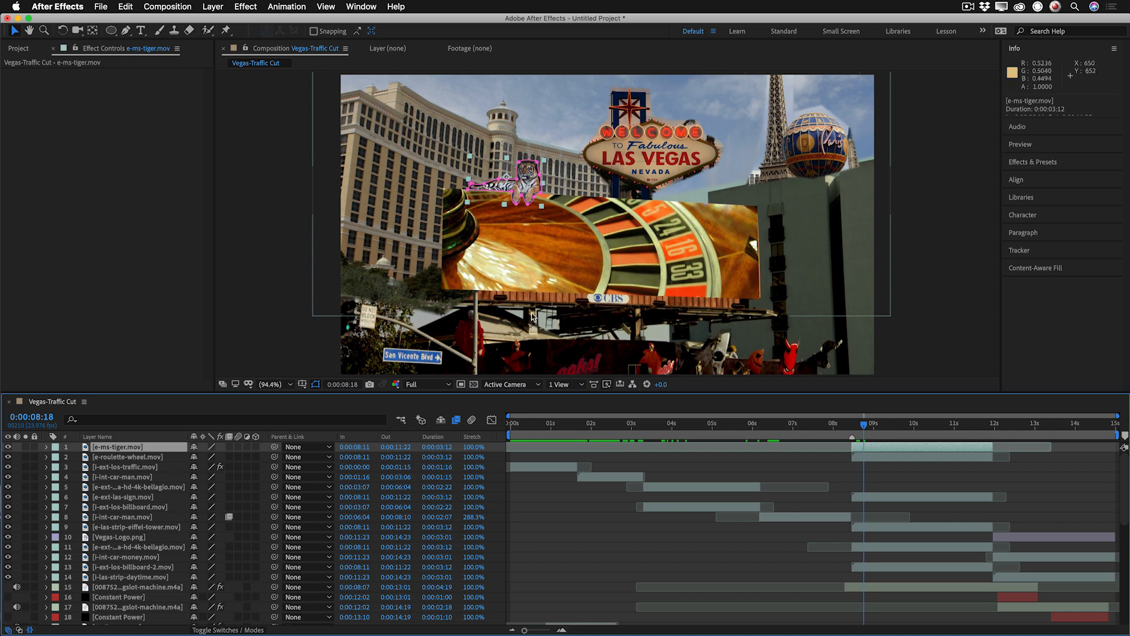
left_click(1026, 426)
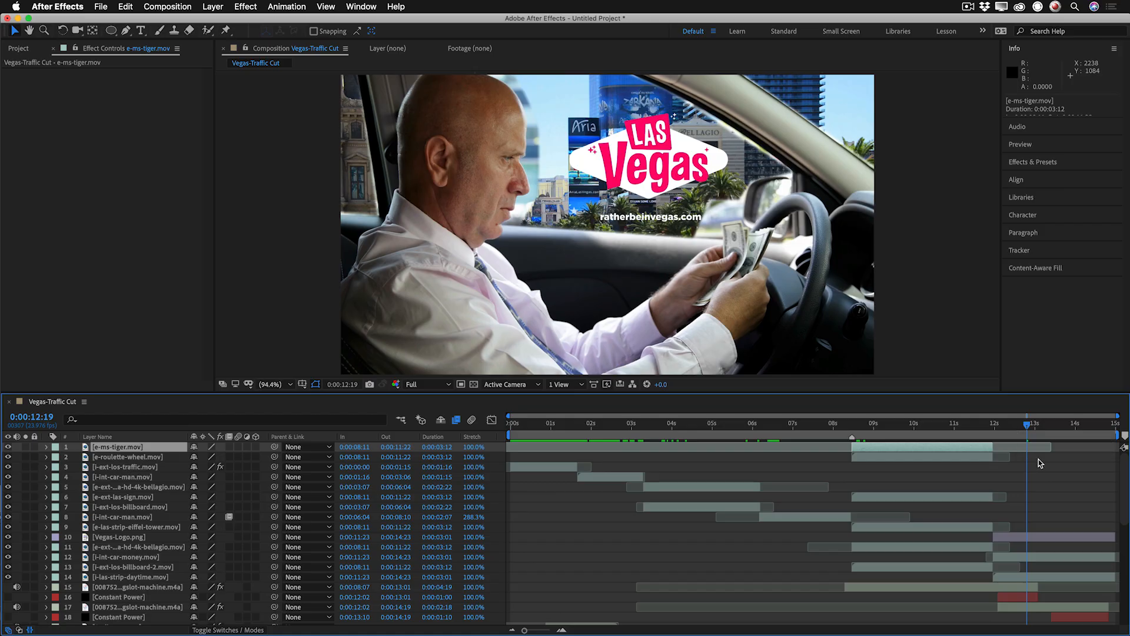
left_click(1040, 538)
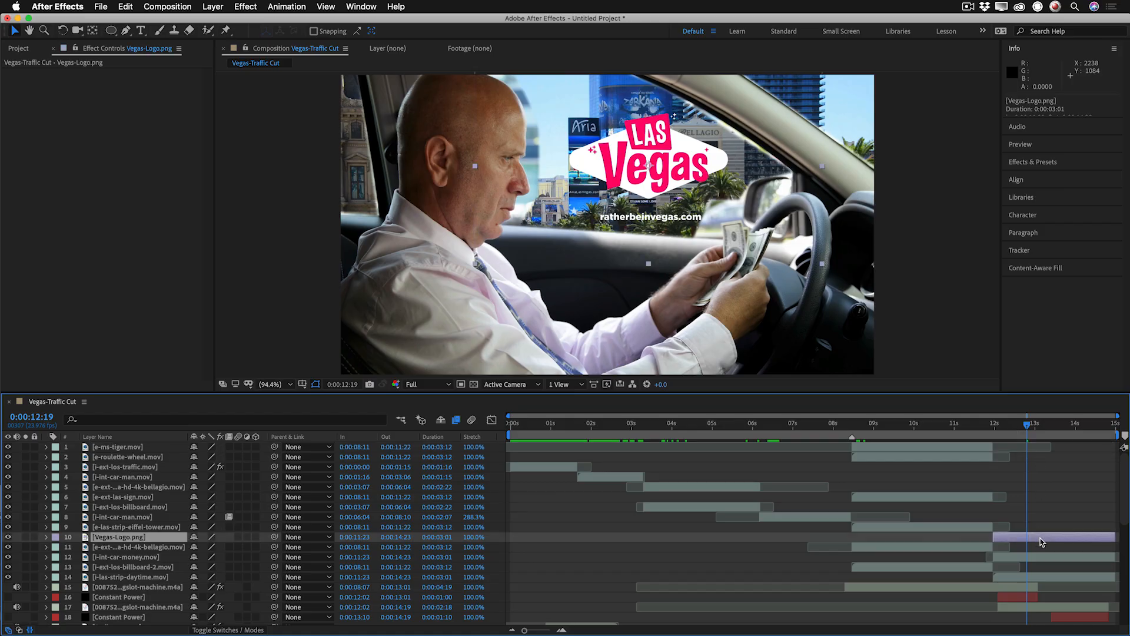
left_click(1045, 557)
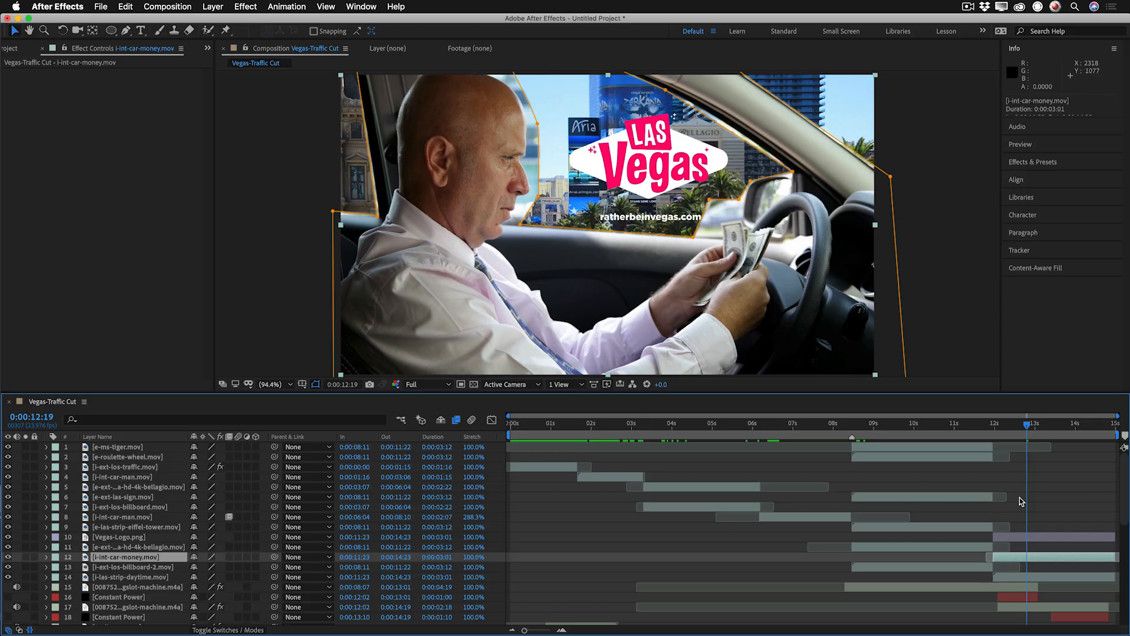
Select the i-las-strip-daytime.mov layer and locate Camera Lens Blur among the Blur & Sharpen effects.
left_click(1053, 574)
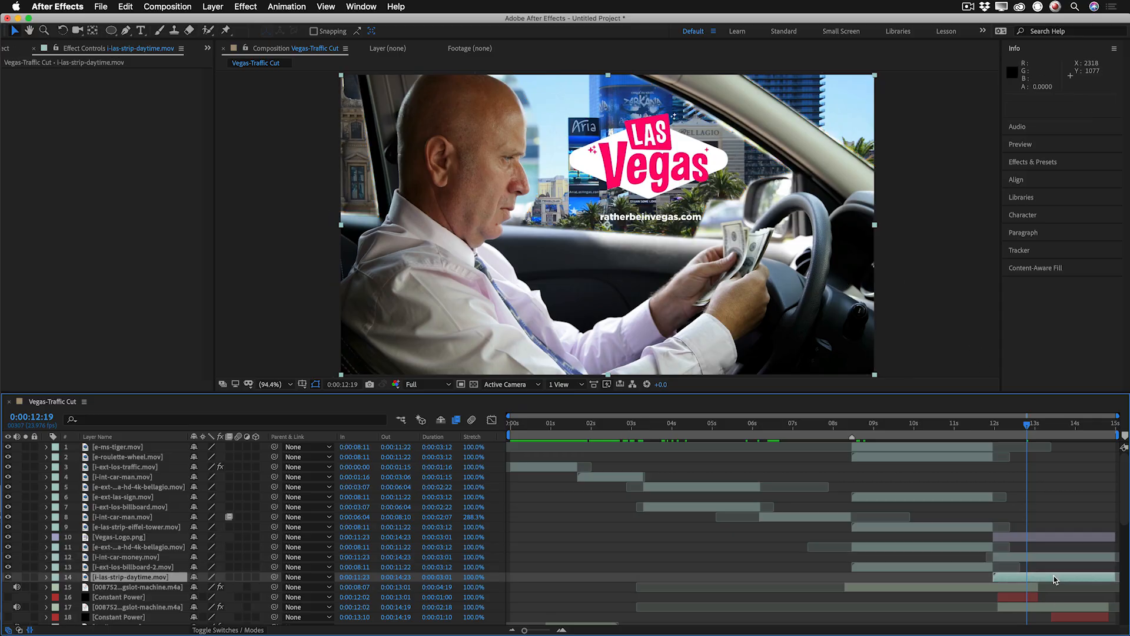
left_click(1020, 165)
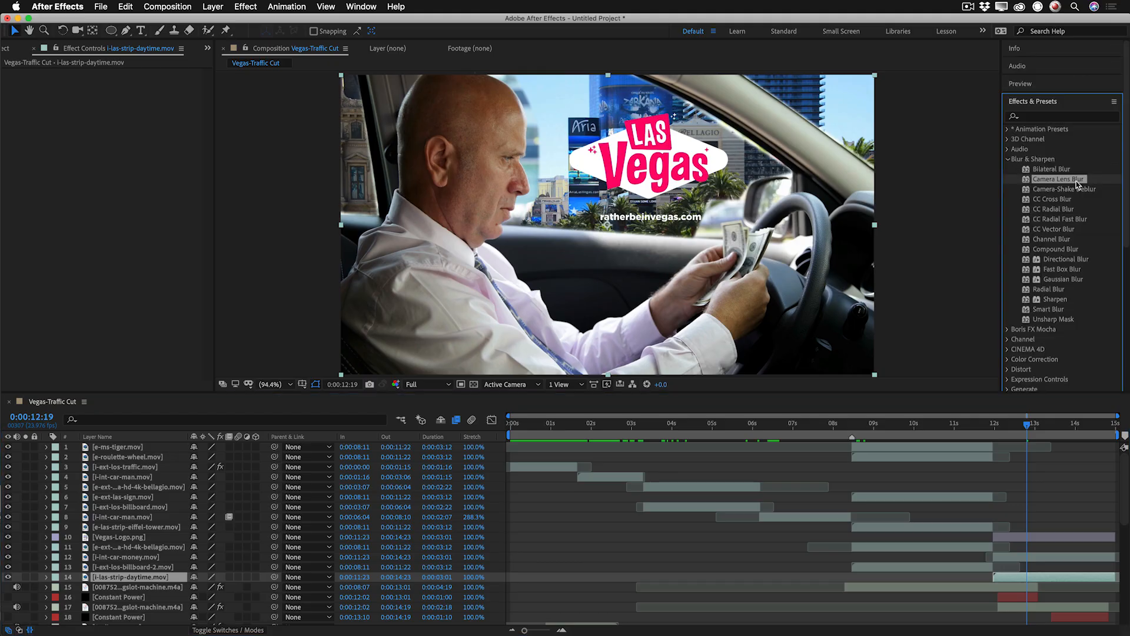